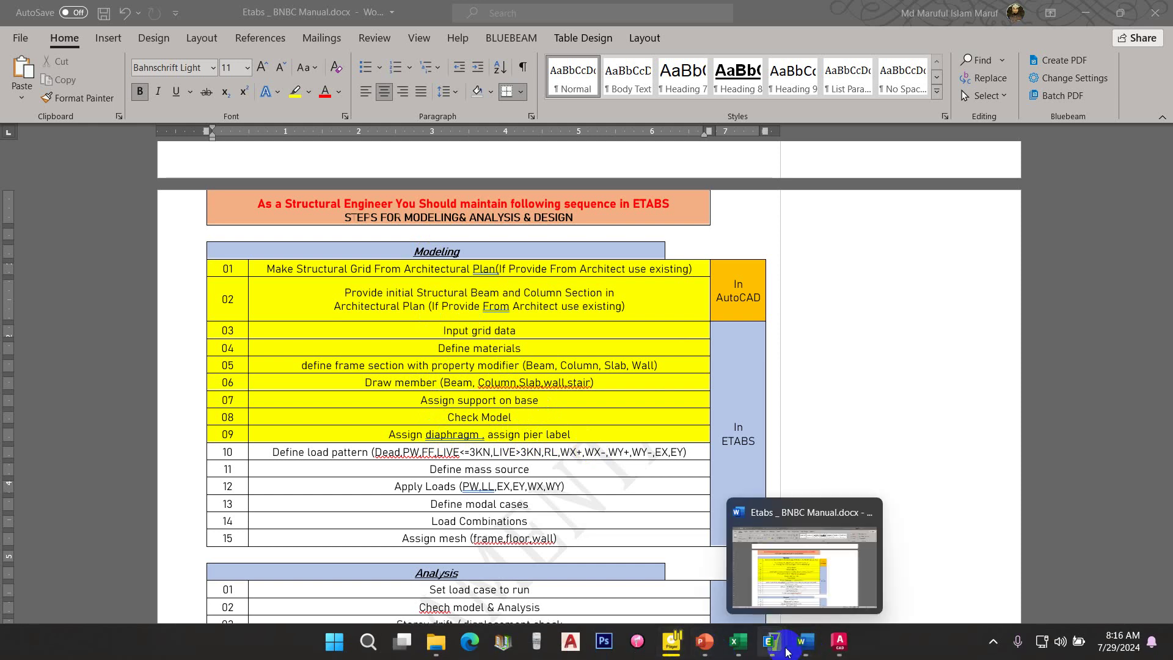
Switch from Word to the ETABS G+8 model, shown in plan view at F1.
{"action": "left_click", "coordinate": [853, 553]}
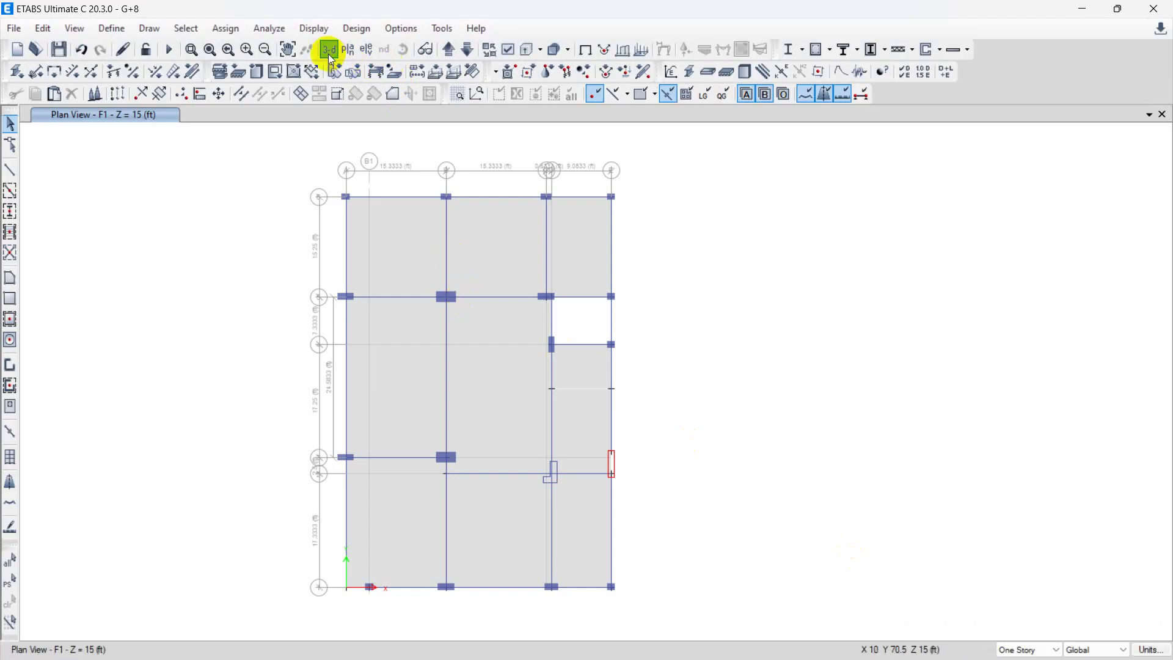
View the whole G+8 building in 3-D, then minimize ETABS back to the Word manual.
{"action": "left_click", "coordinate": [333, 55]}
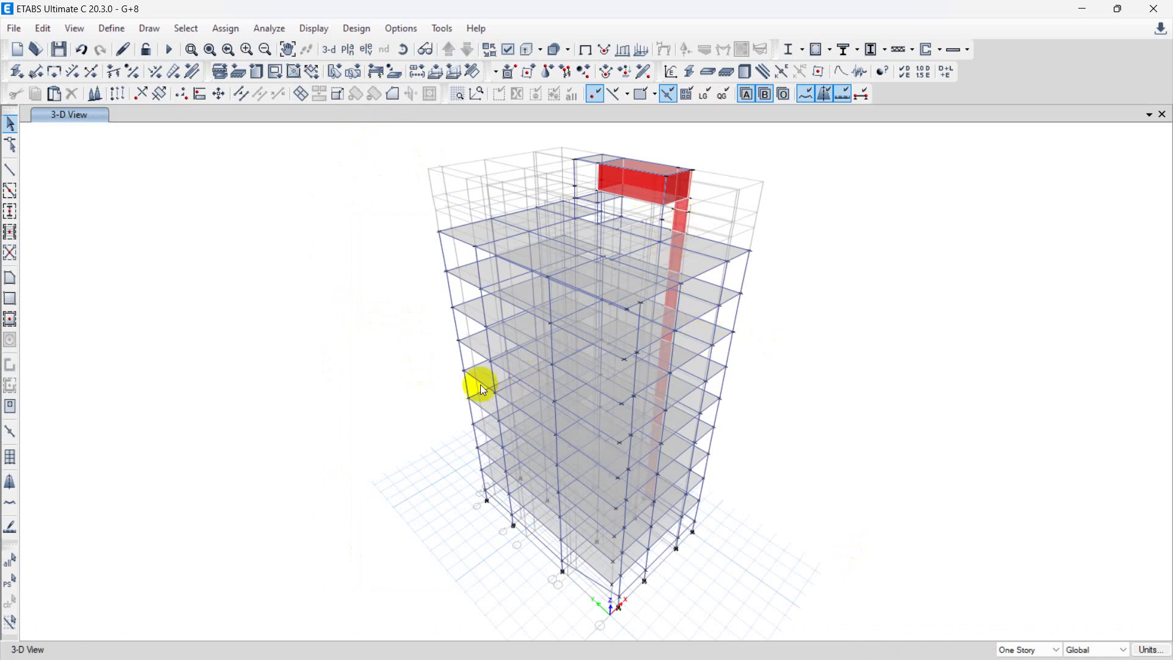
{"action": "left_click", "coordinate": [1080, 8]}
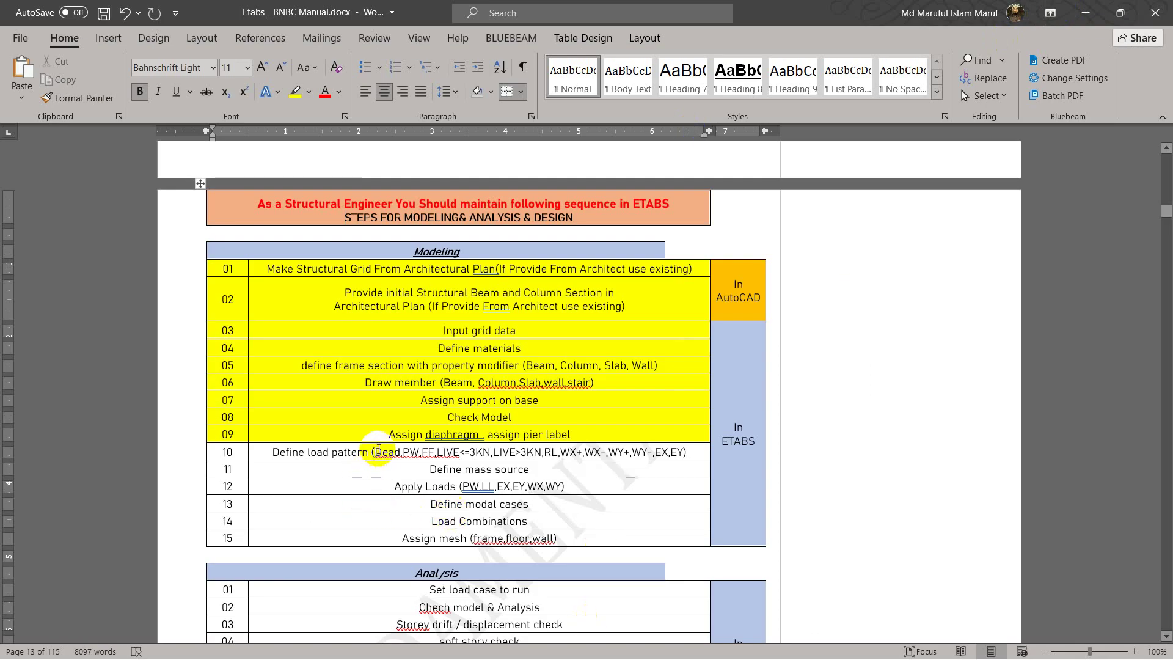
Go over the row-10 load patterns (PW, FF, RL, WX+, WX-) and minimize Word.
{"action": "left_click_drag", "start_coordinate": [307, 450], "coordinate": [453, 451]}
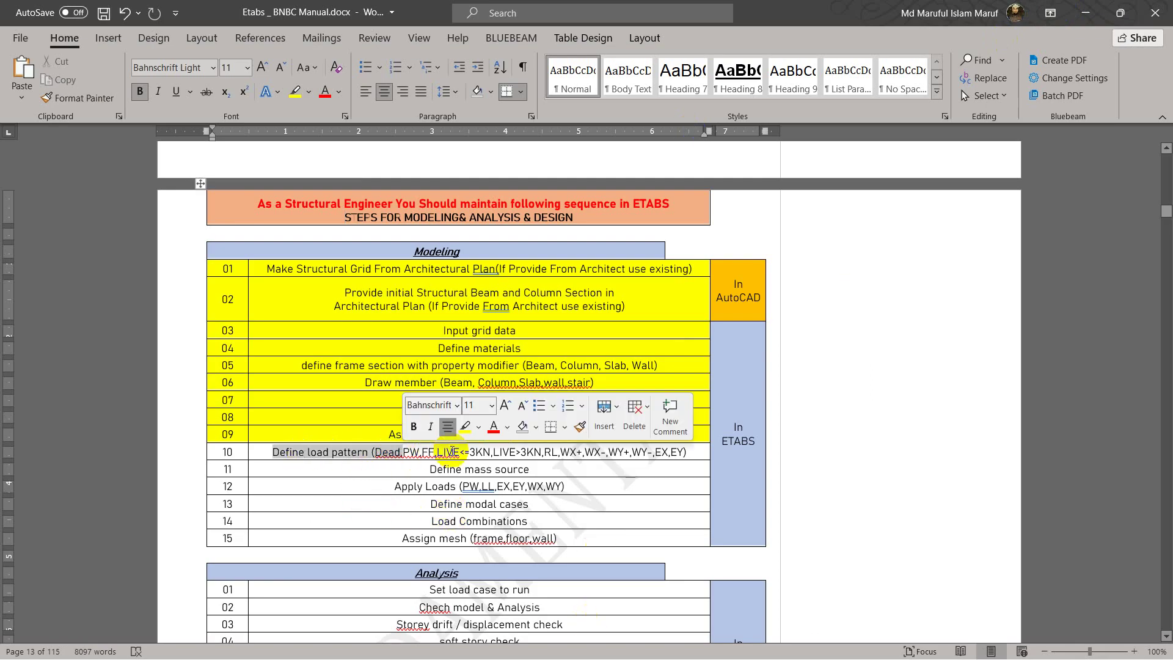
{"action": "left_click", "coordinate": [453, 451]}
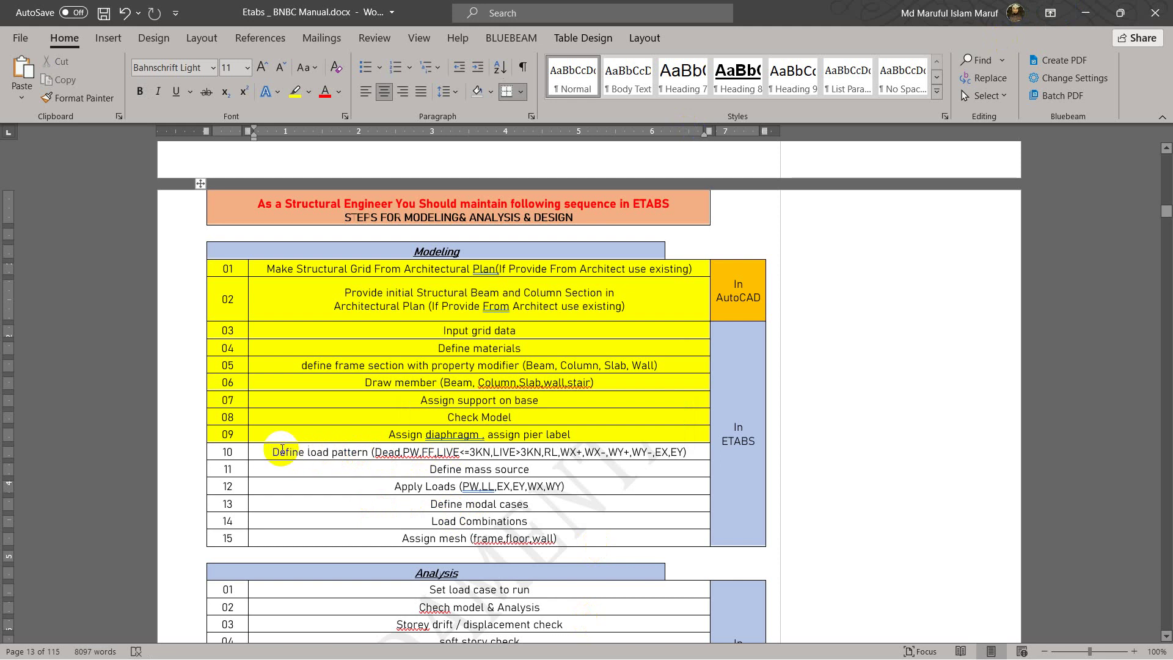
{"action": "mouse_move", "coordinate": [273, 451]}
{"action": "left_mouse_down"}
{"action": "mouse_move", "coordinate": [690, 453]}
{"action": "mouse_move", "coordinate": [274, 452]}
{"action": "left_mouse_up"}
{"action": "left_click", "coordinate": [689, 453]}
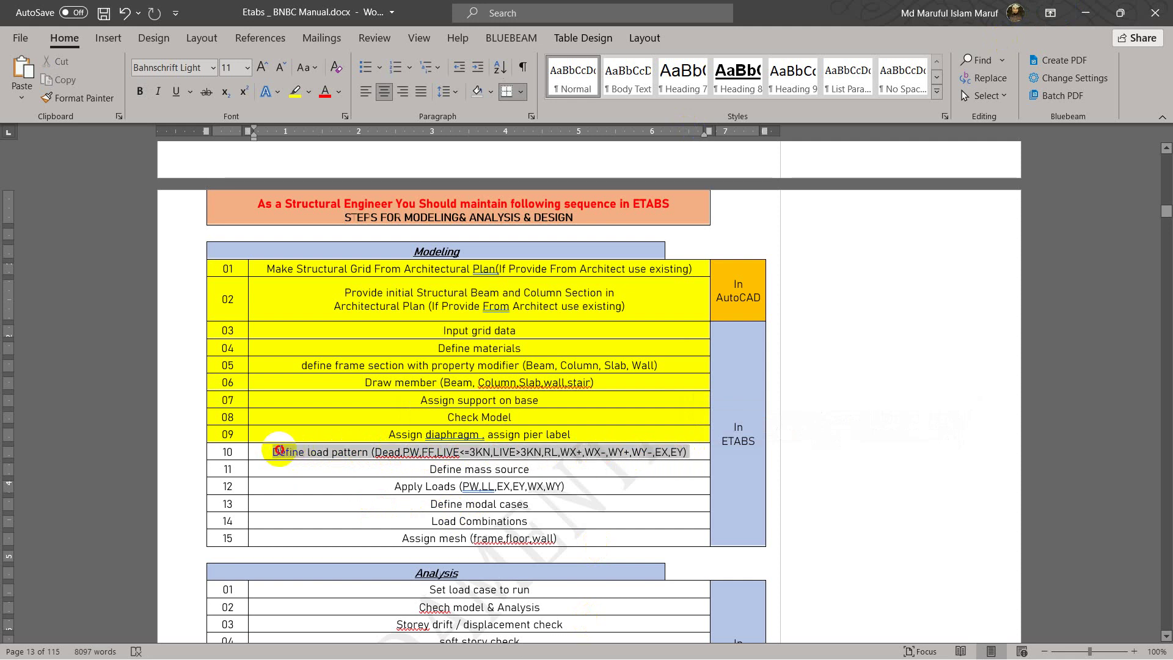
{"action": "left_click", "coordinate": [420, 453]}
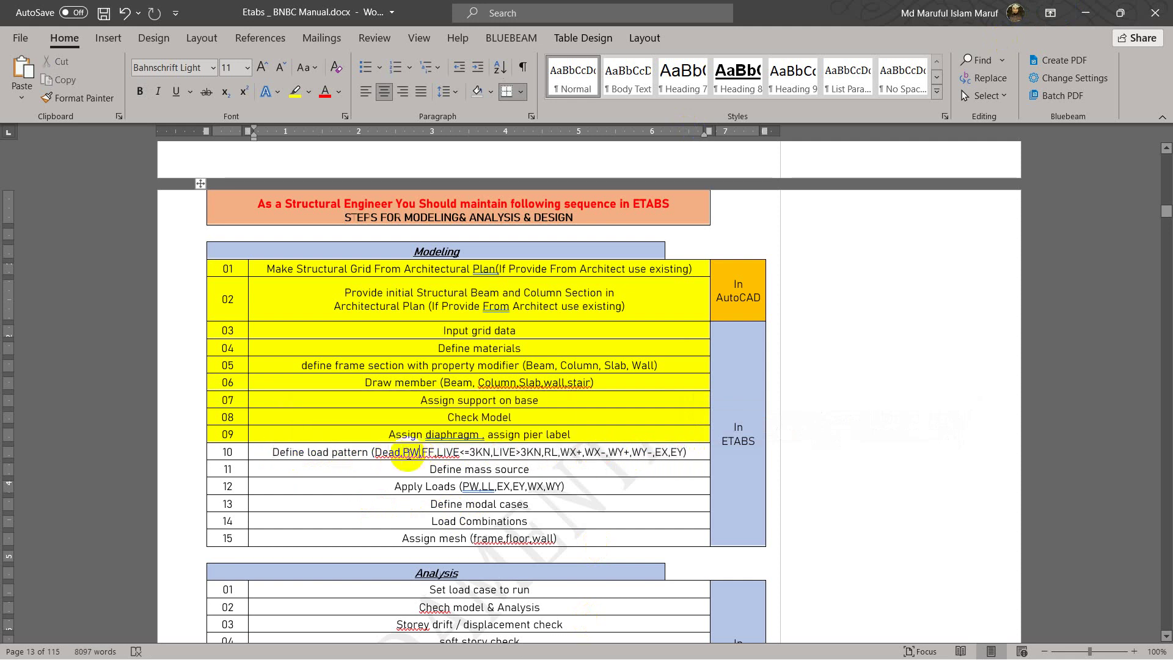
{"action": "left_click", "coordinate": [432, 455]}
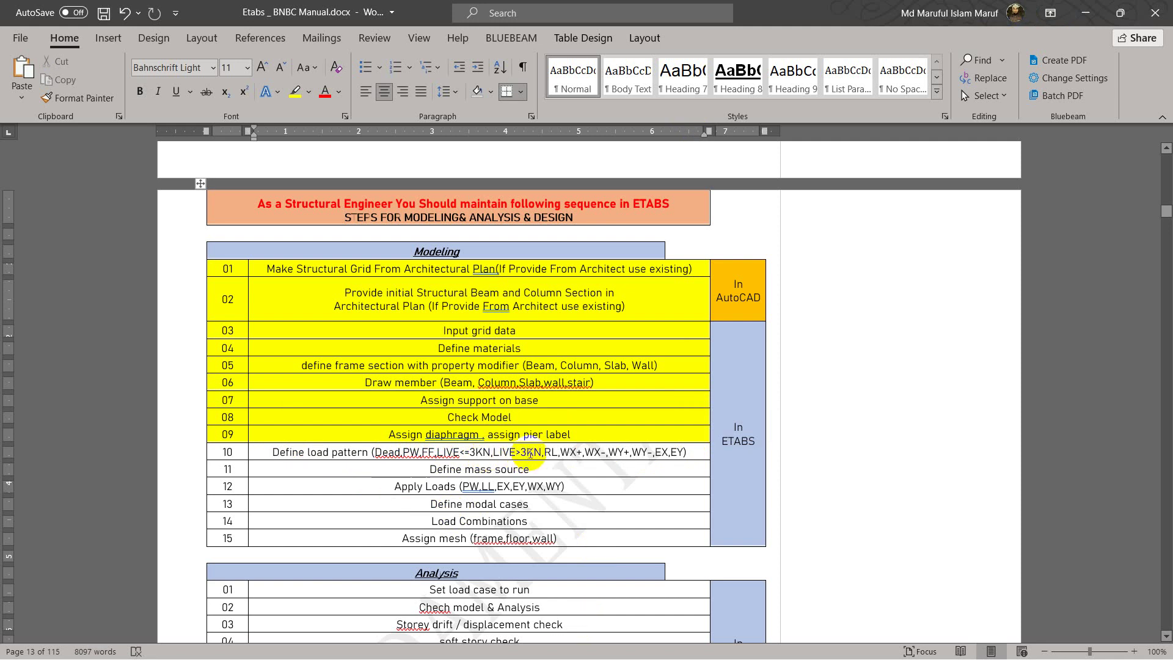
{"action": "left_click", "coordinate": [548, 452]}
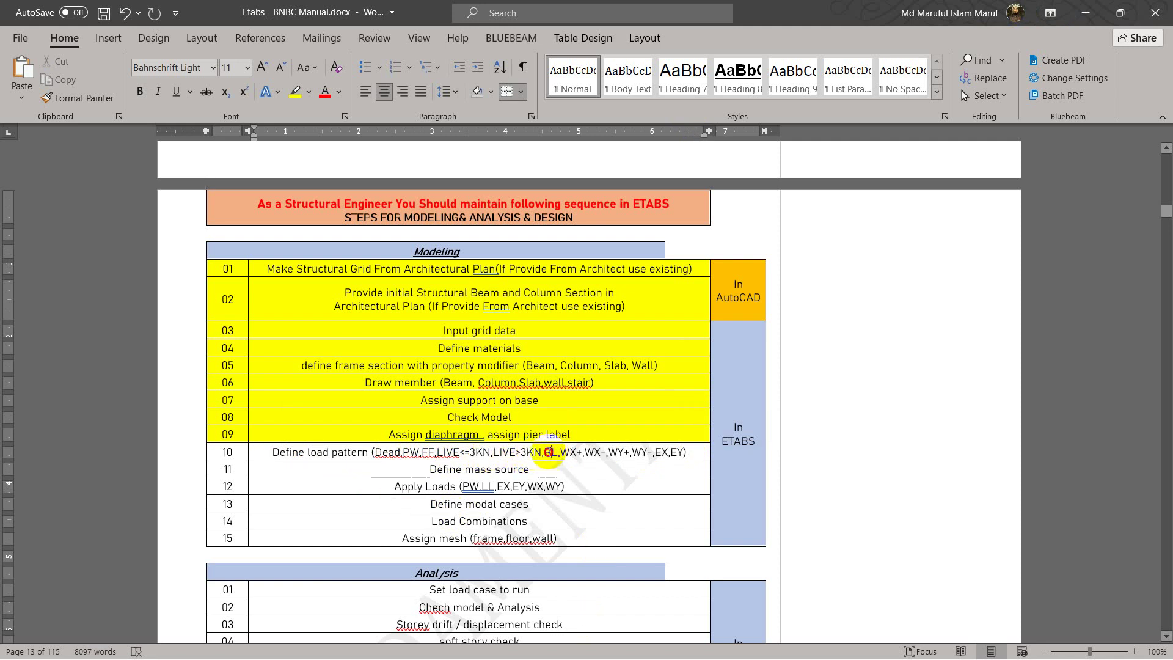
{"action": "double_click", "coordinate": [549, 453]}
{"action": "double_click", "coordinate": [571, 453]}
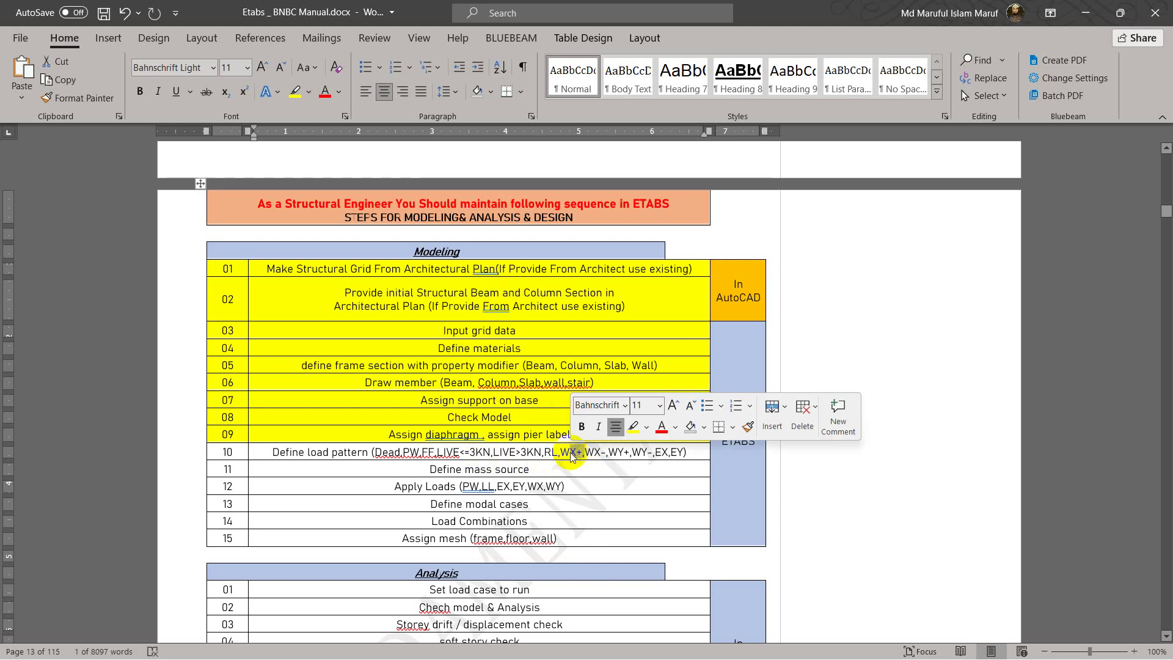
{"action": "left_click", "coordinate": [604, 453]}
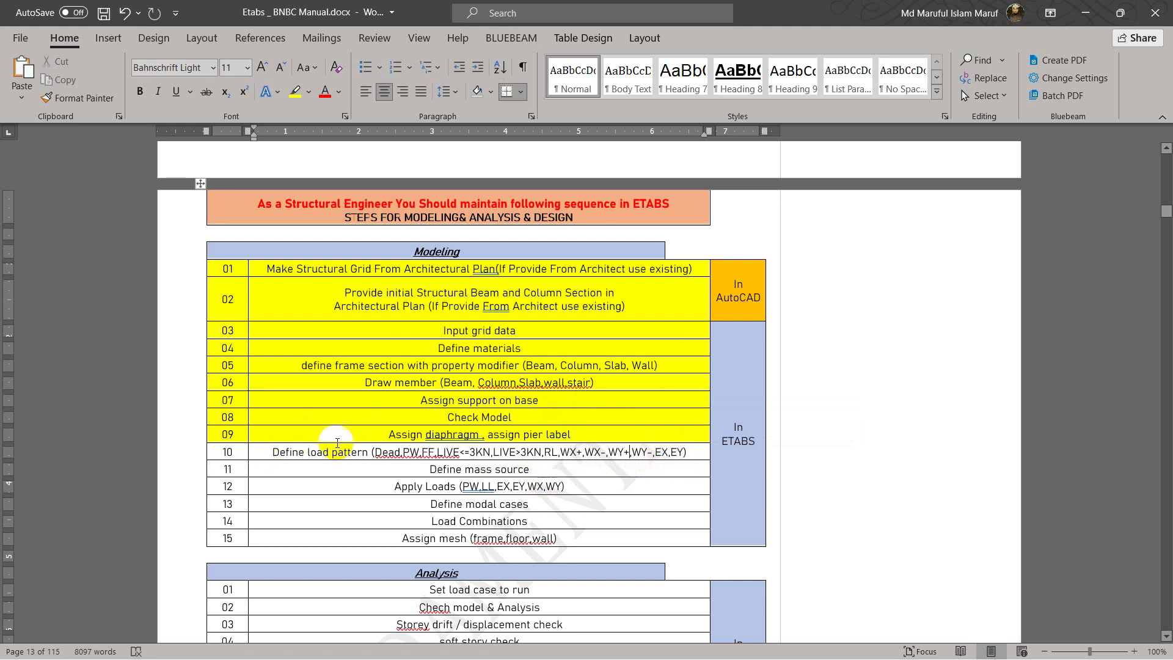
{"action": "left_click", "coordinate": [1098, 5]}
{"action": "mouse_move", "coordinate": [772, 640]}
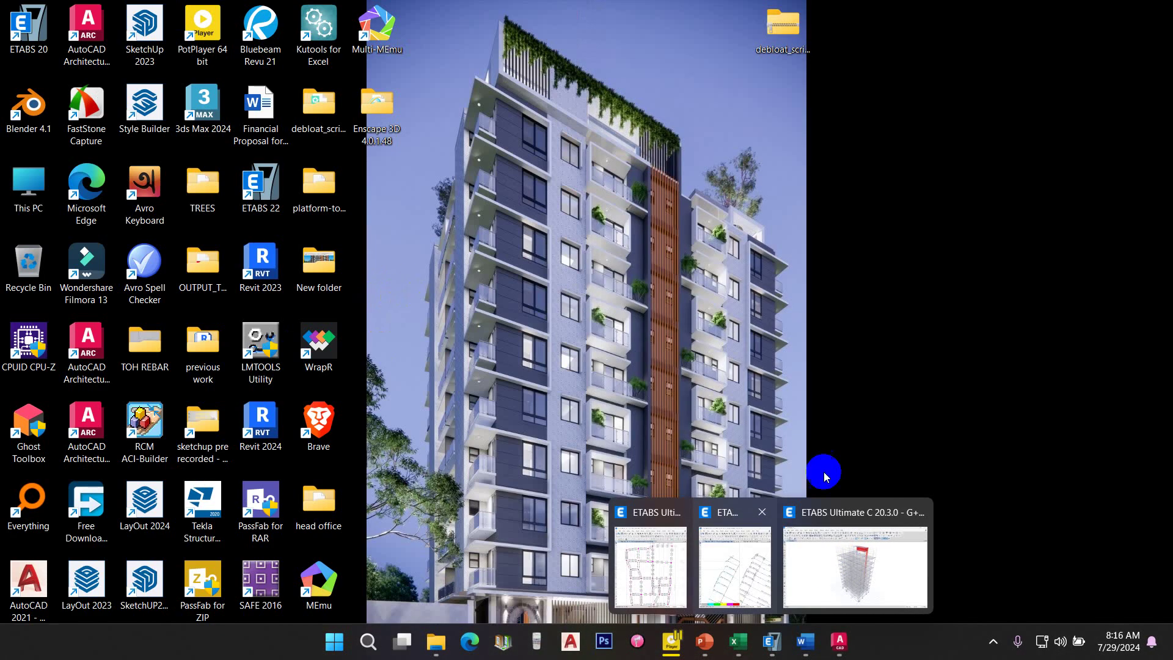
Restore the G+8 model and open Define > Load Patterns, showing Dead and Live.
{"action": "left_click", "coordinate": [856, 545]}
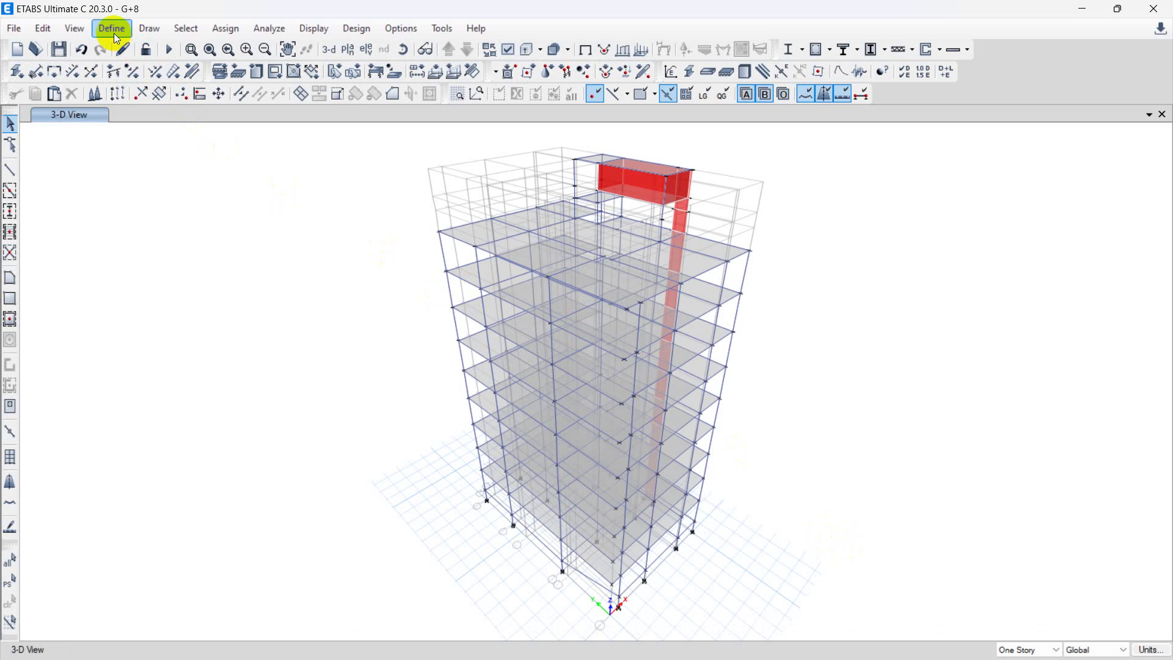
{"action": "left_click", "coordinate": [112, 28]}
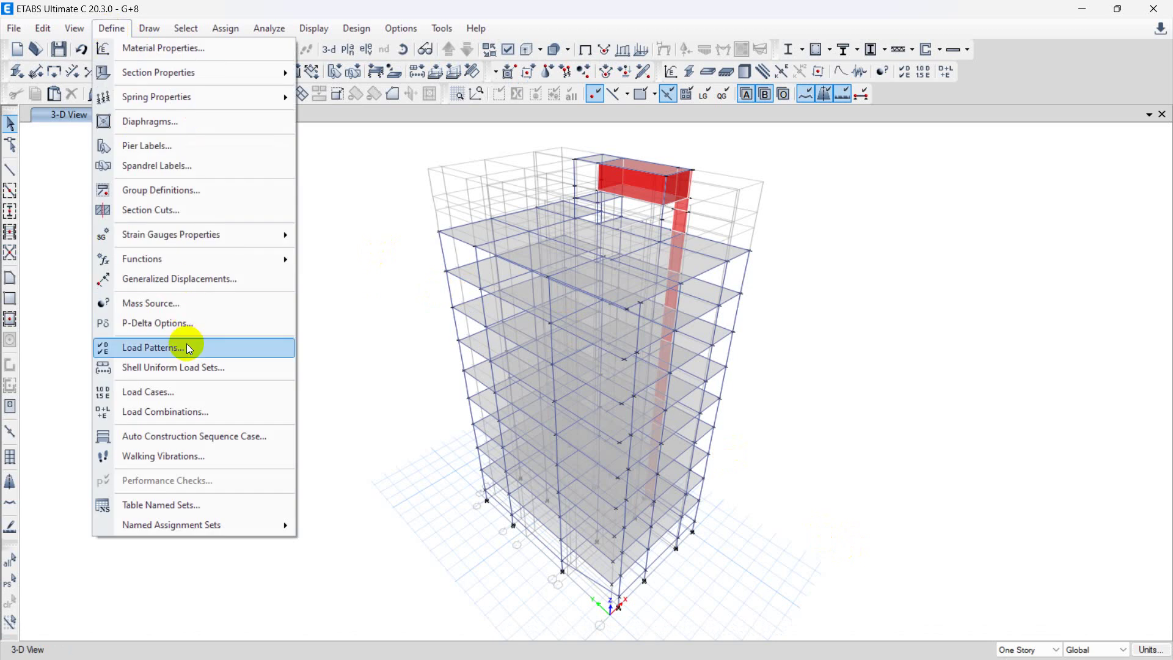
{"action": "left_click", "coordinate": [153, 347]}
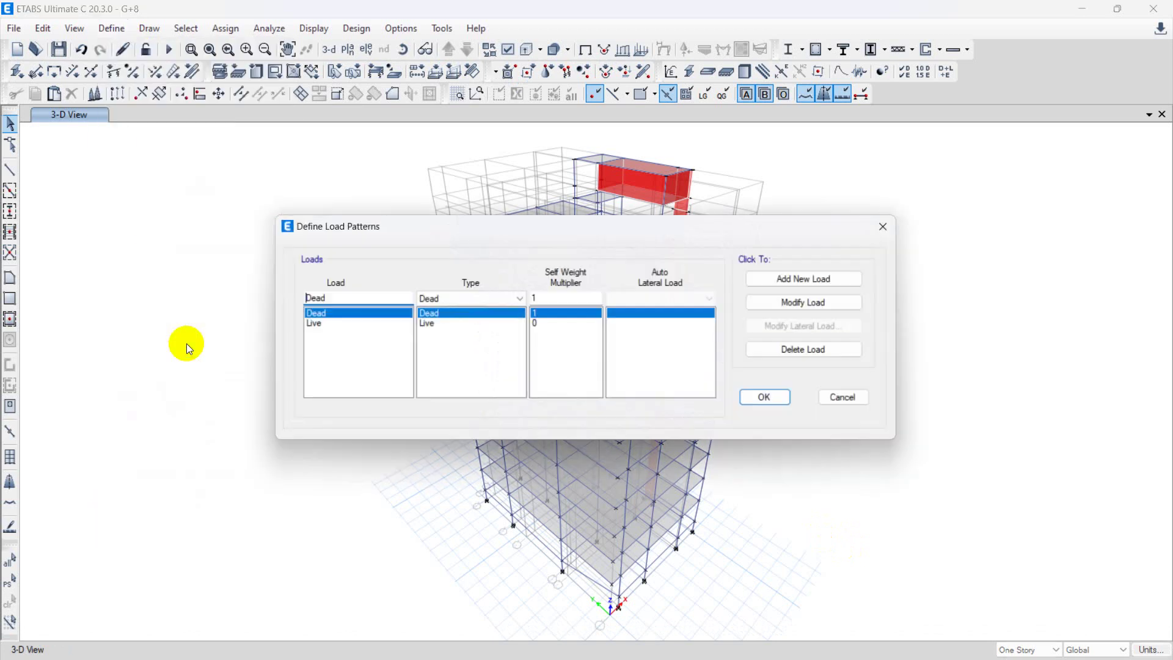
{"action": "left_click", "coordinate": [348, 324]}
{"action": "left_click", "coordinate": [354, 314]}
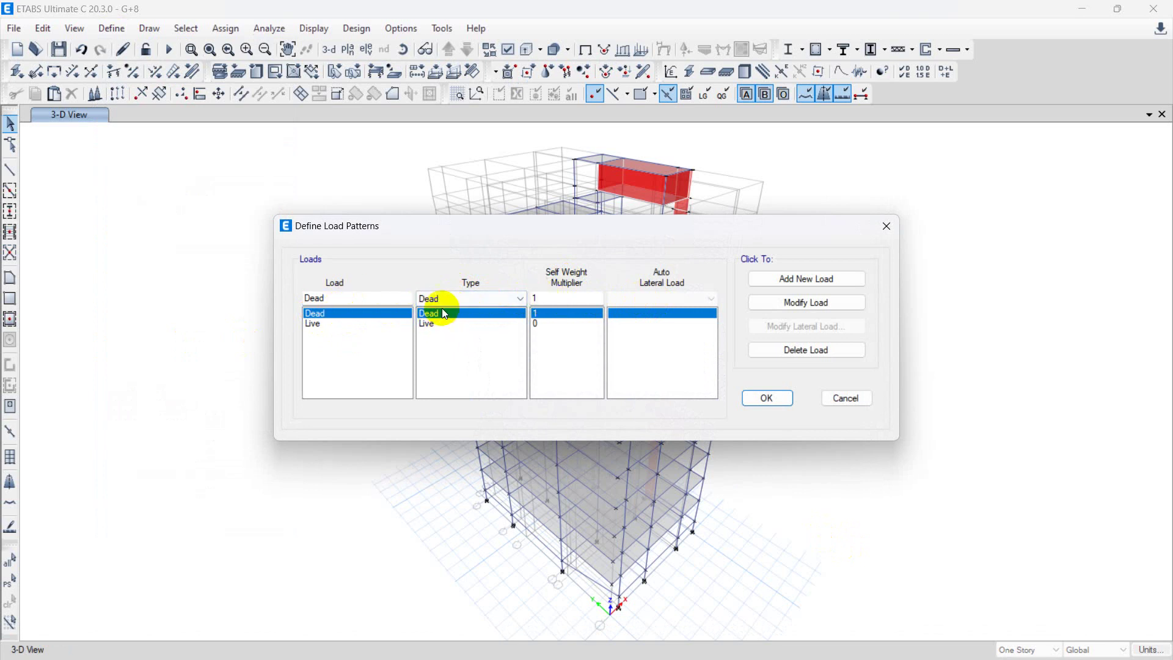
{"action": "left_click", "coordinate": [338, 300]}
{"action": "left_click", "coordinate": [364, 325]}
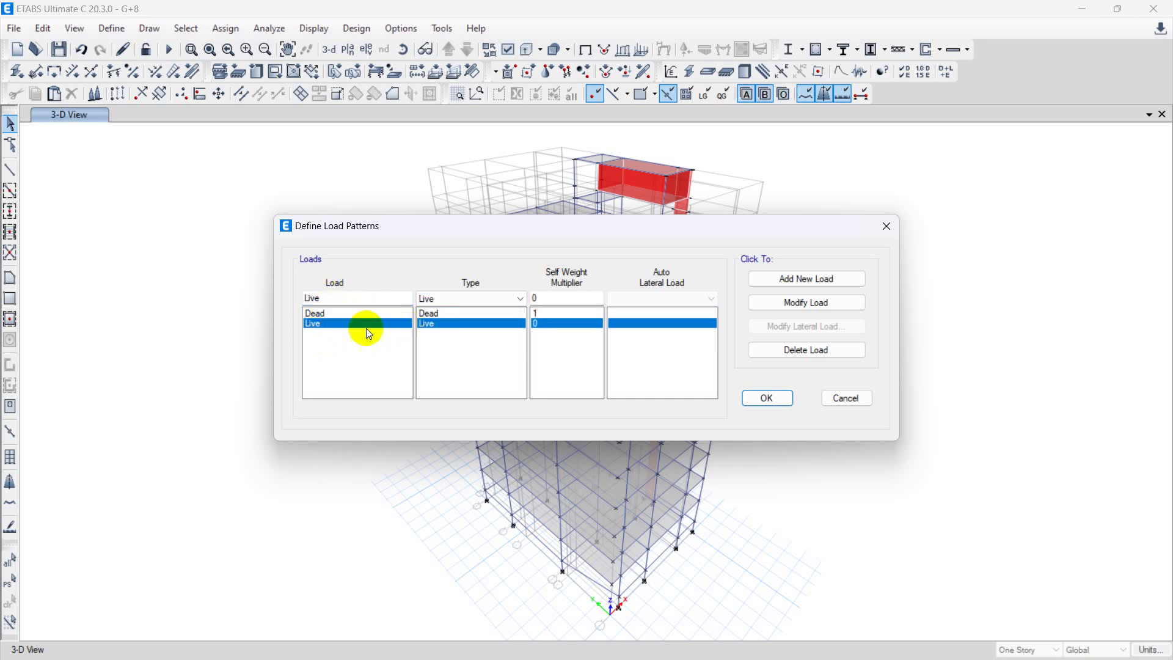
{"action": "left_click", "coordinate": [343, 313]}
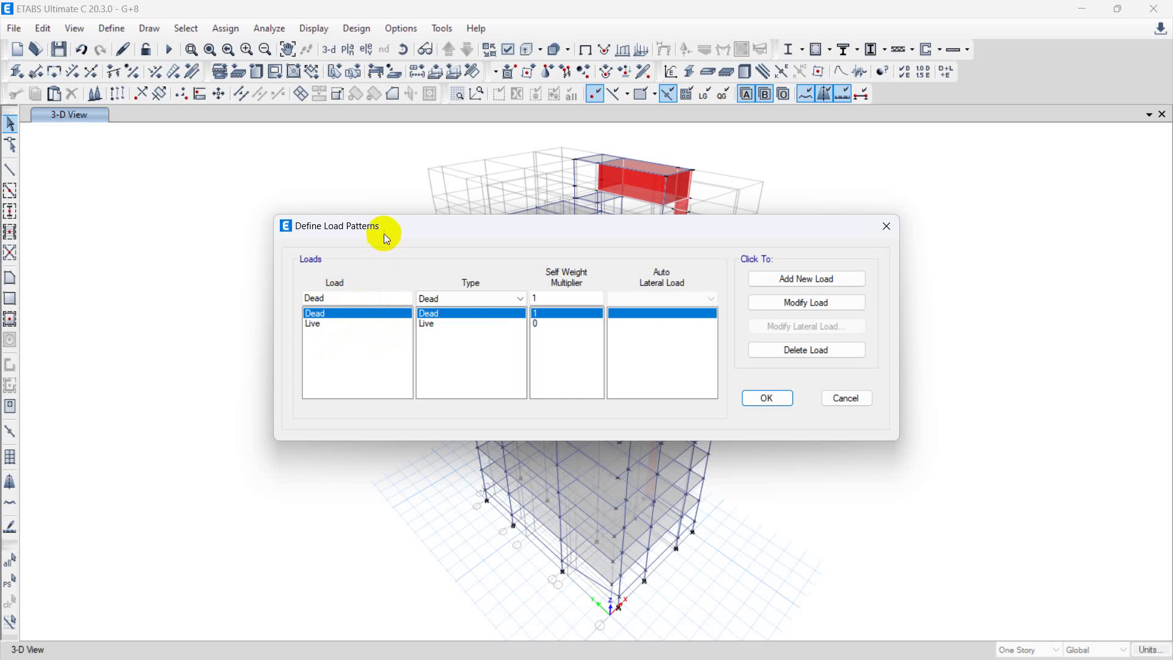
{"action": "left_click_drag", "start_coordinate": [383, 234], "coordinate": [355, 239]}
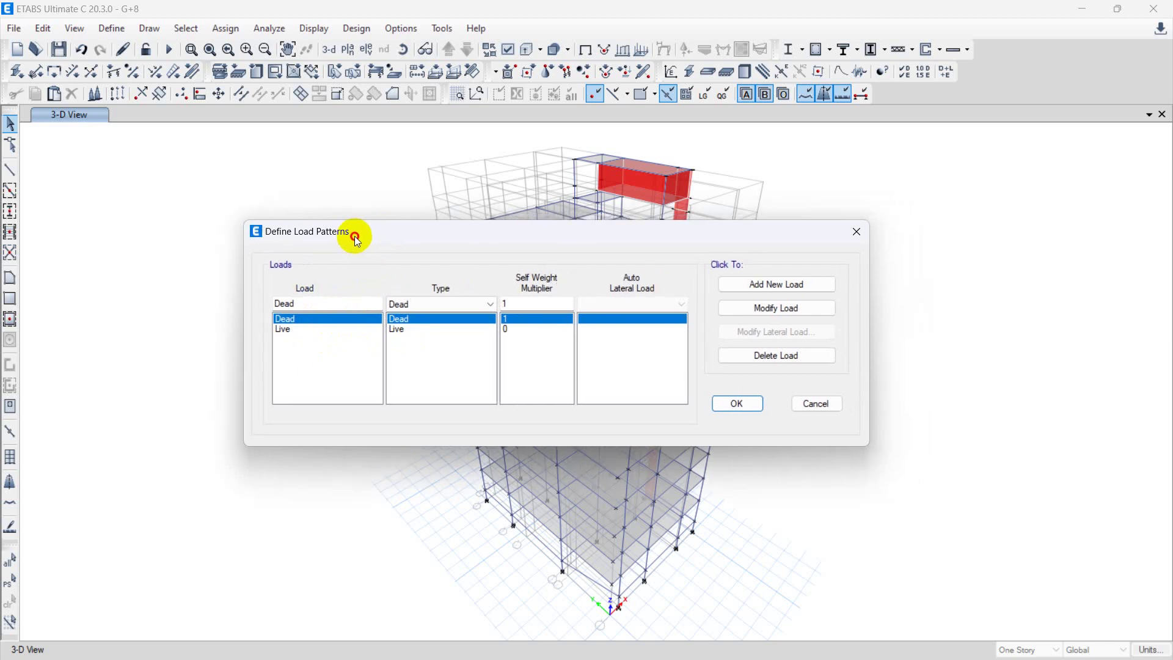
Add load pattern FF as Super Dead with self-weight multiplier 0.
{"action": "double_click", "coordinate": [304, 302]}
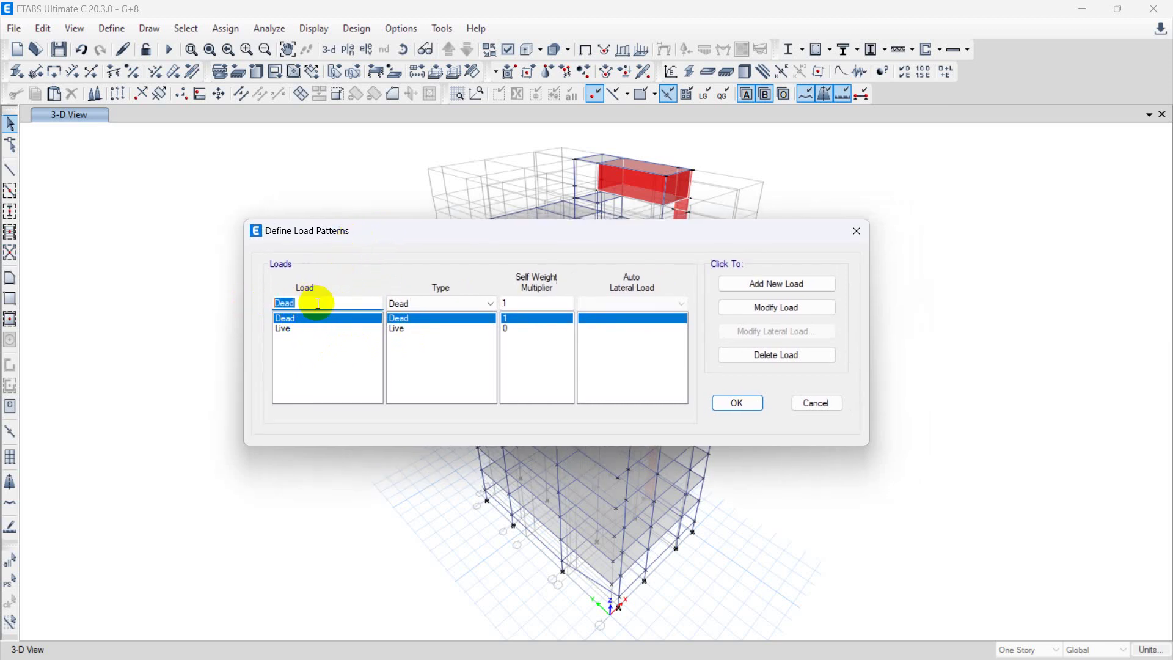
{"action": "type", "text": "ff"}
{"action": "type", "text": "FF"}
{"action": "left_click", "coordinate": [420, 303]}
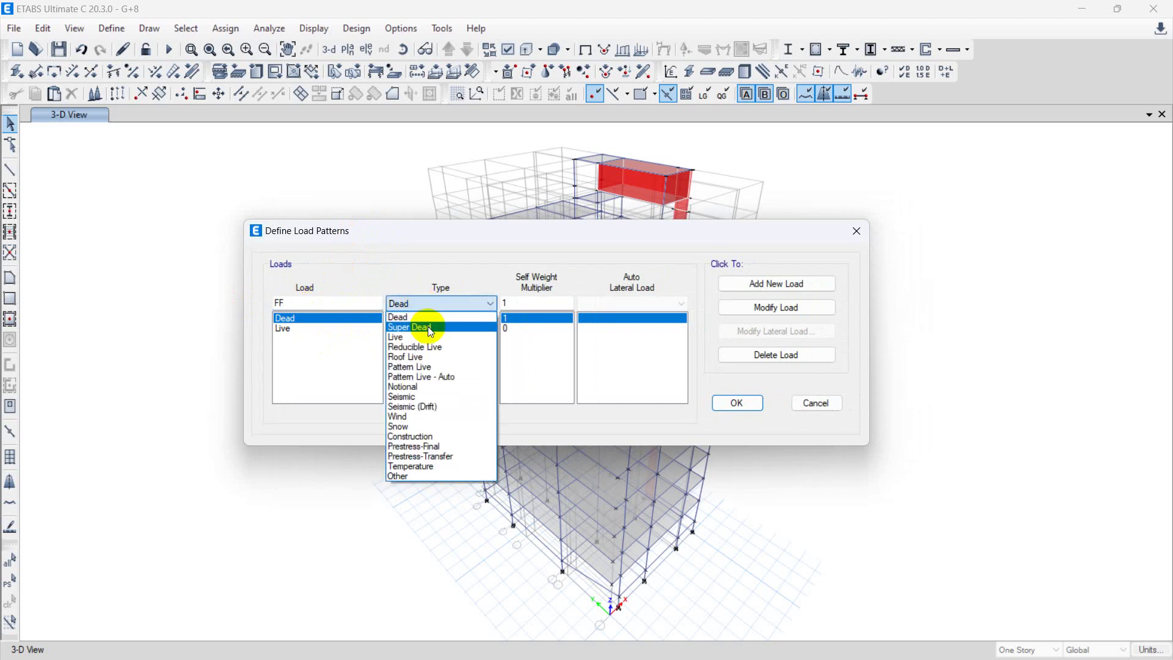
{"action": "left_click", "coordinate": [428, 326]}
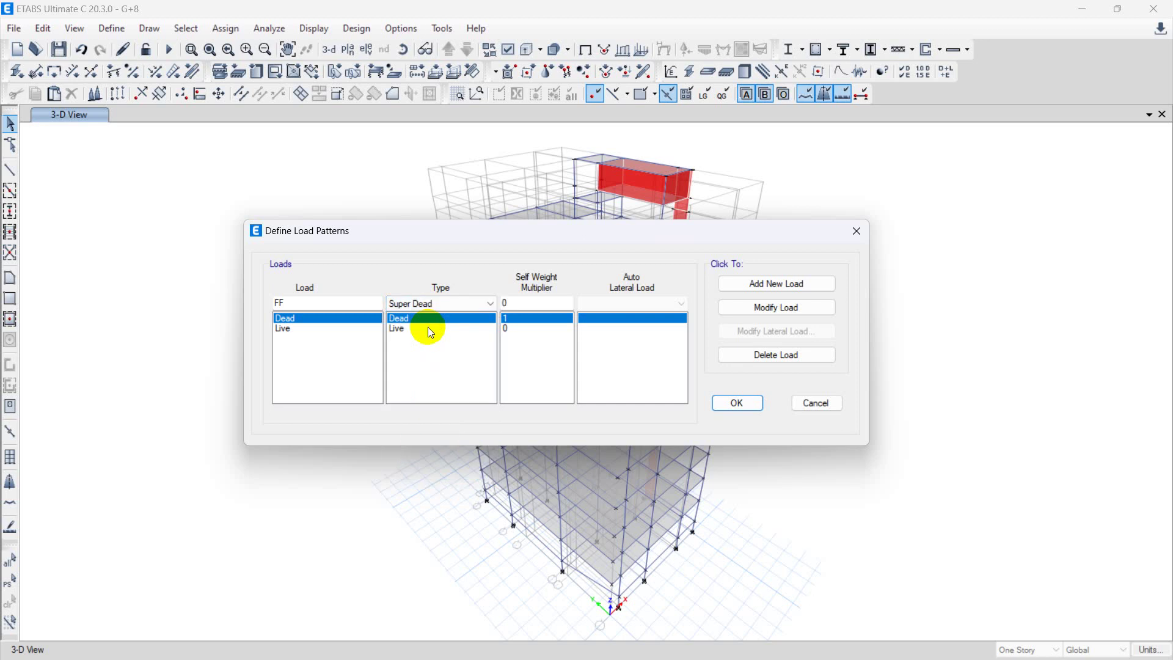
{"action": "left_click", "coordinate": [520, 304]}
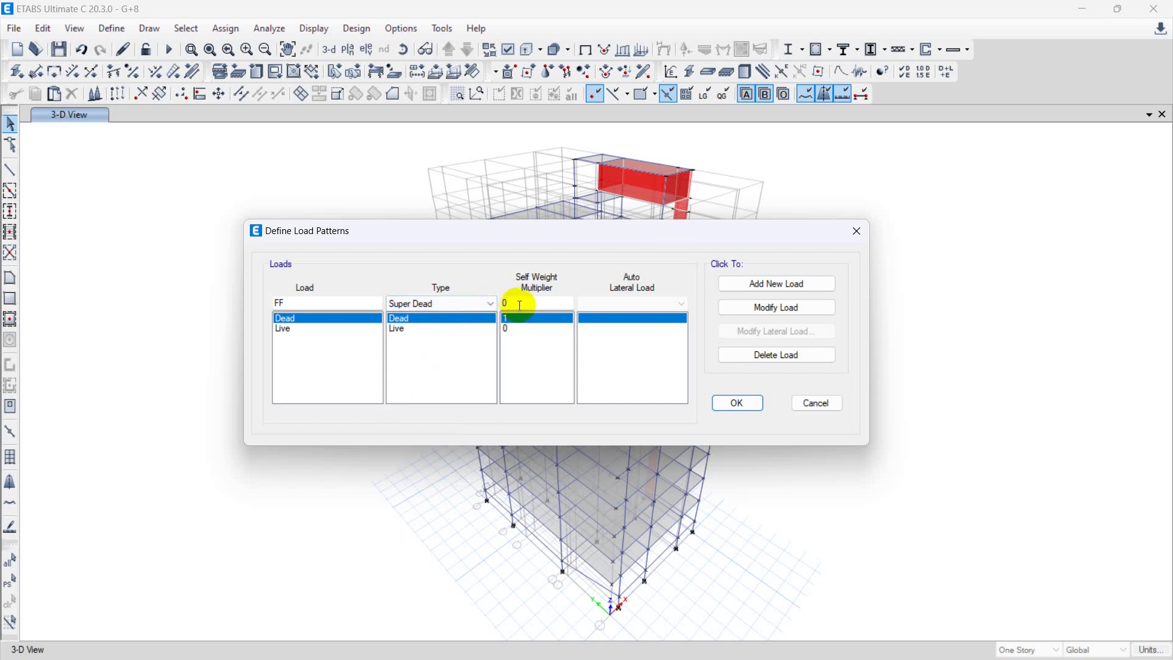
{"action": "left_click", "coordinate": [798, 282]}
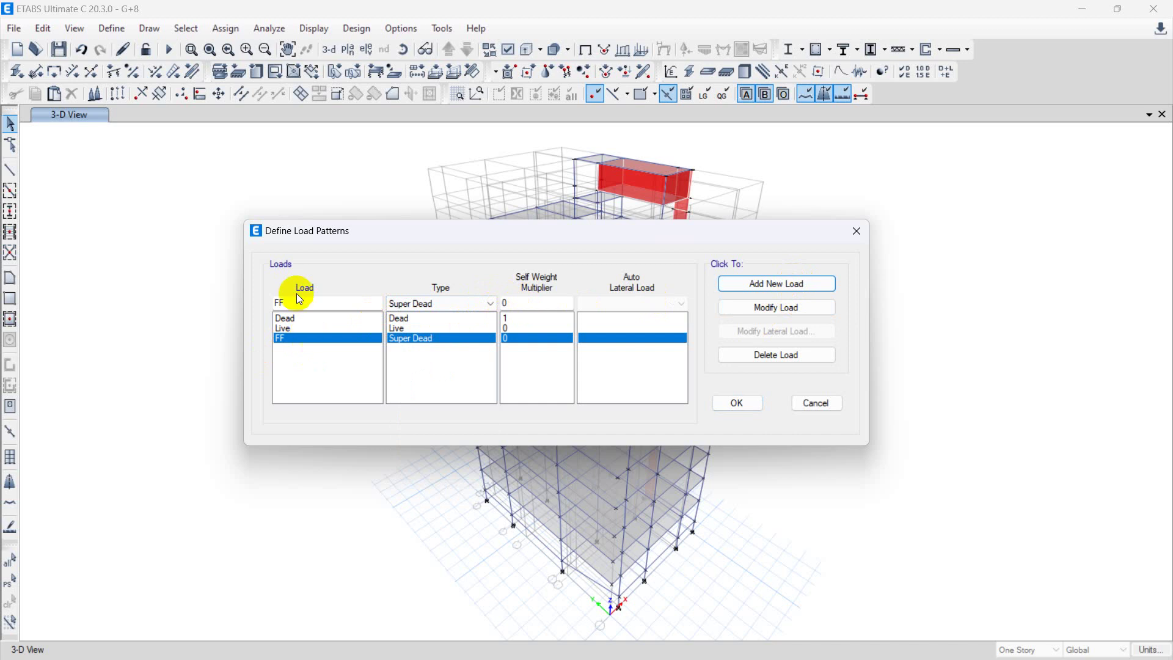
{"action": "double_click", "coordinate": [272, 304]}
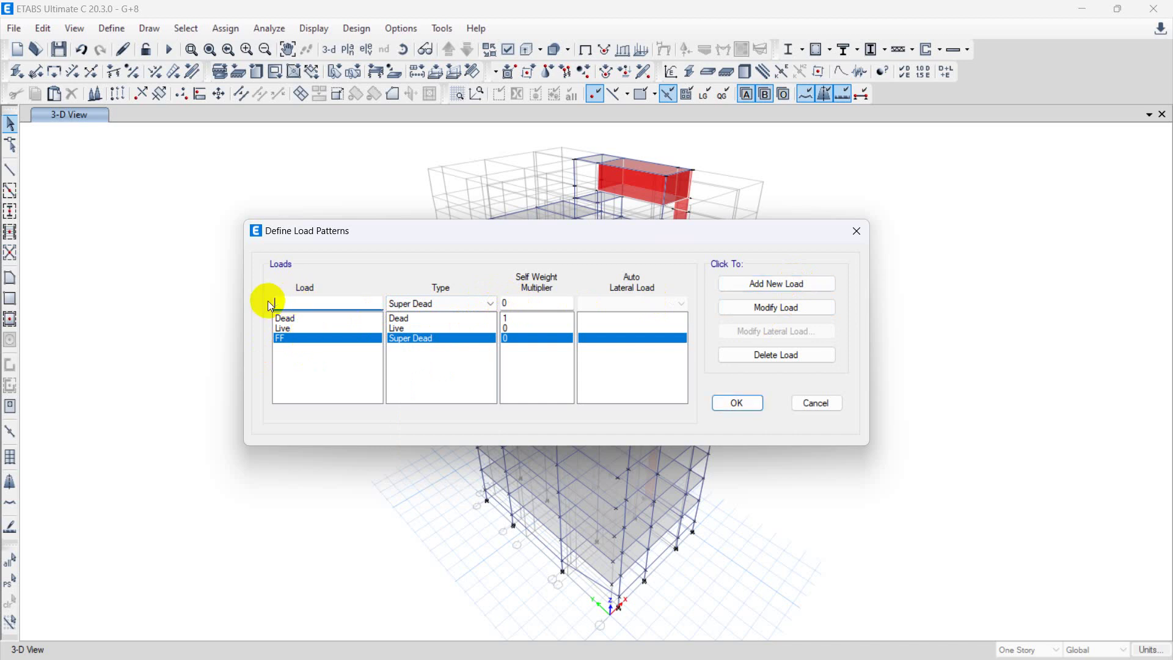
Add PW as a Super Dead pattern with self-weight multiplier 0.
{"action": "type", "text": "PW"}
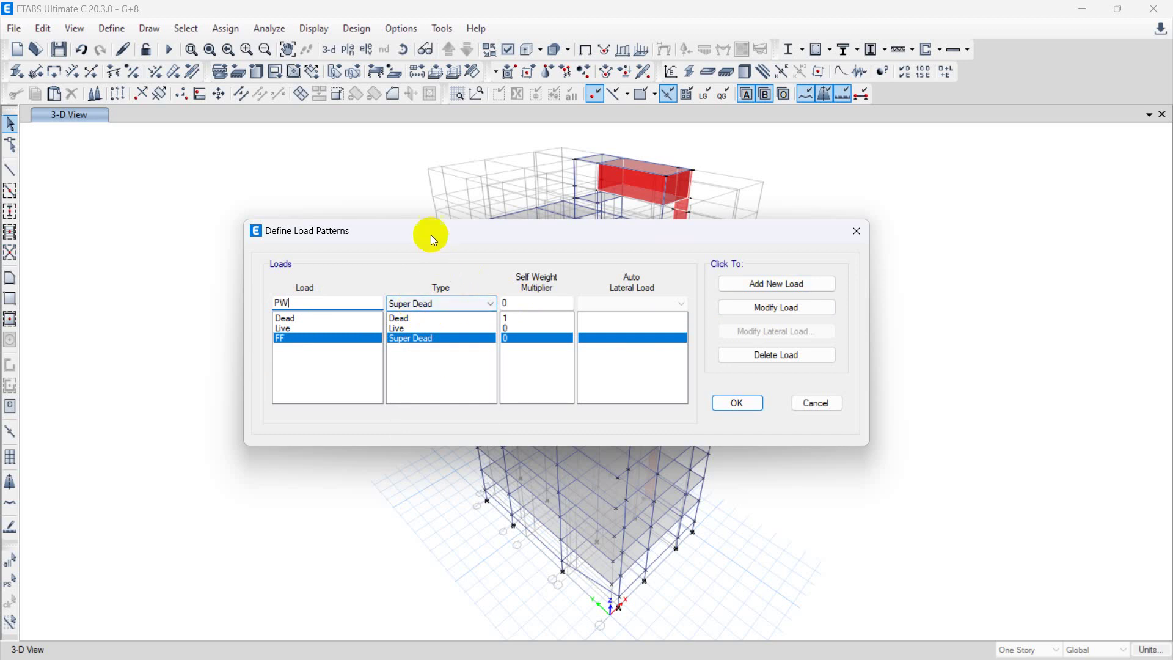
{"action": "left_click_drag", "start_coordinate": [431, 234], "coordinate": [389, 243]}
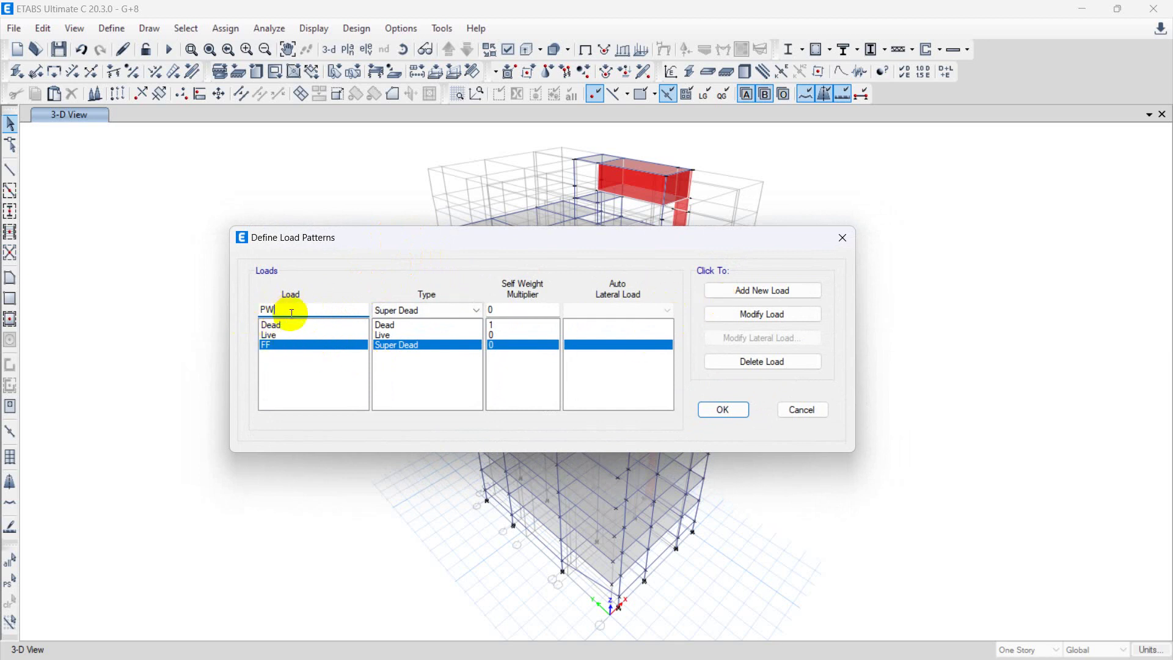
{"action": "left_click", "coordinate": [744, 300]}
{"action": "left_click", "coordinate": [284, 354]}
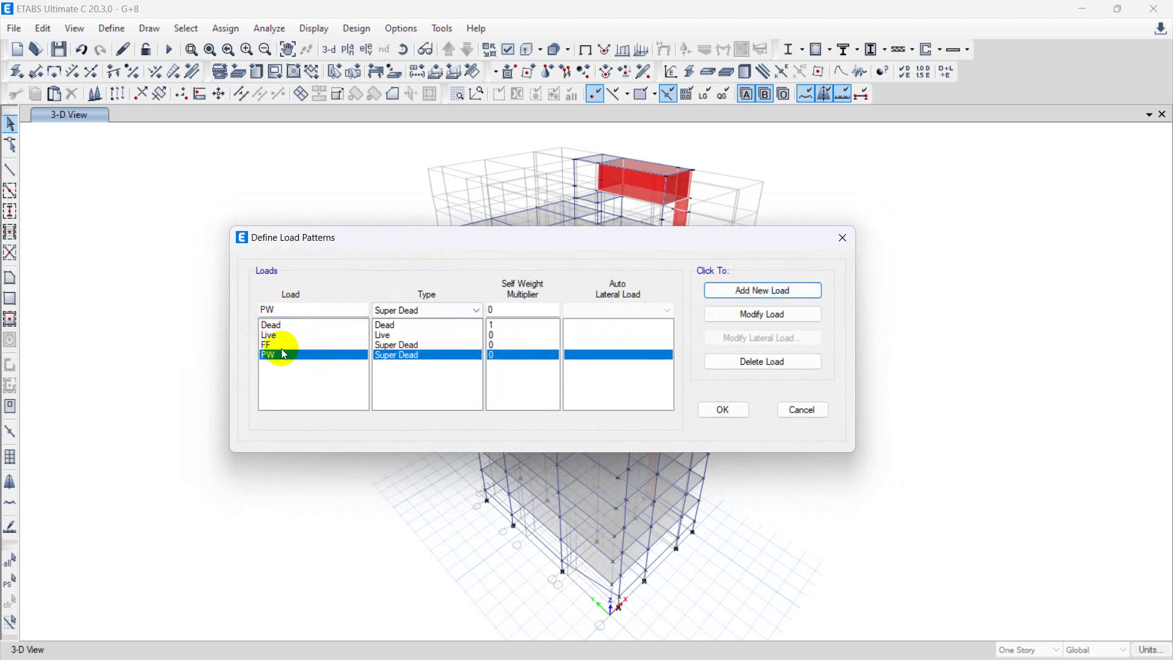
{"action": "left_click", "coordinate": [278, 337]}
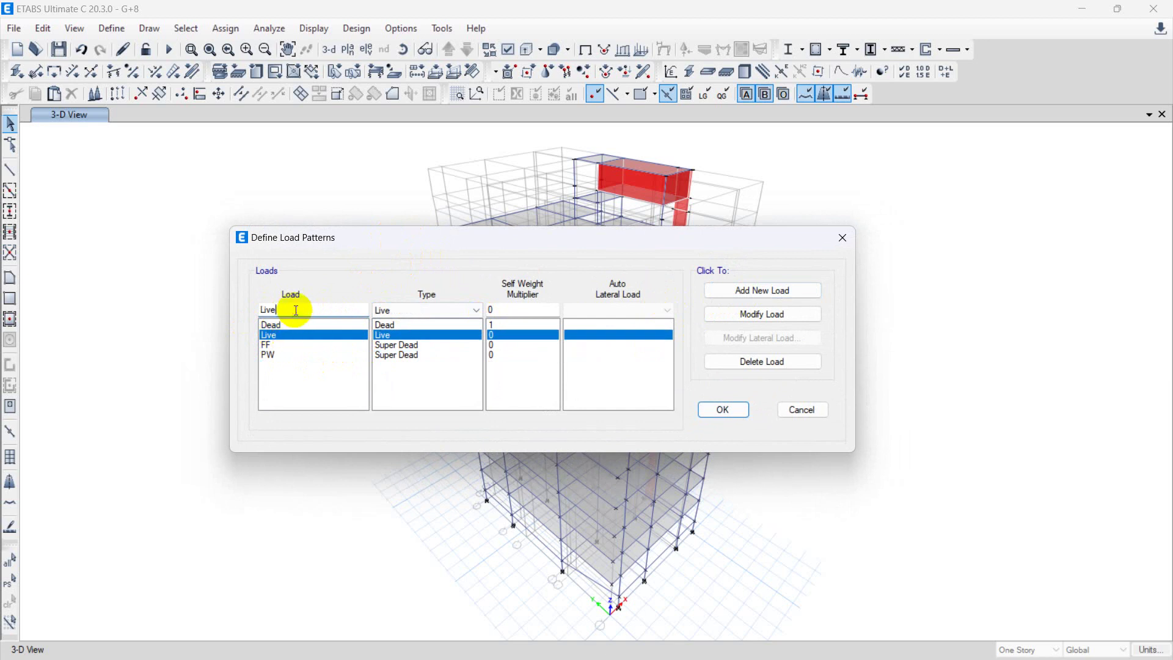
Rename the Live pattern to Live<3KN.
{"action": "left_click", "coordinate": [296, 310]}
{"action": "type", "text": "<"}
{"action": "type", "text": "3K"}
{"action": "type", "text": "N"}
{"action": "left_click", "coordinate": [762, 314]}
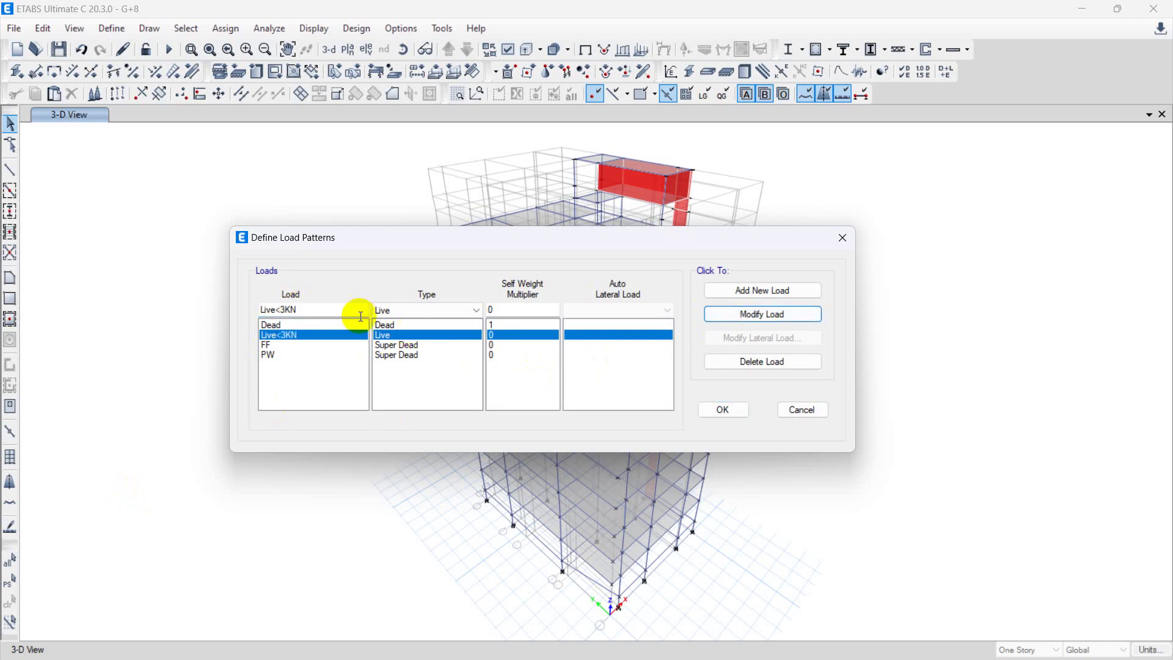
Add a new Live-type pattern named Live>3KN.
{"action": "left_click_drag", "start_coordinate": [301, 310], "coordinate": [276, 312]}
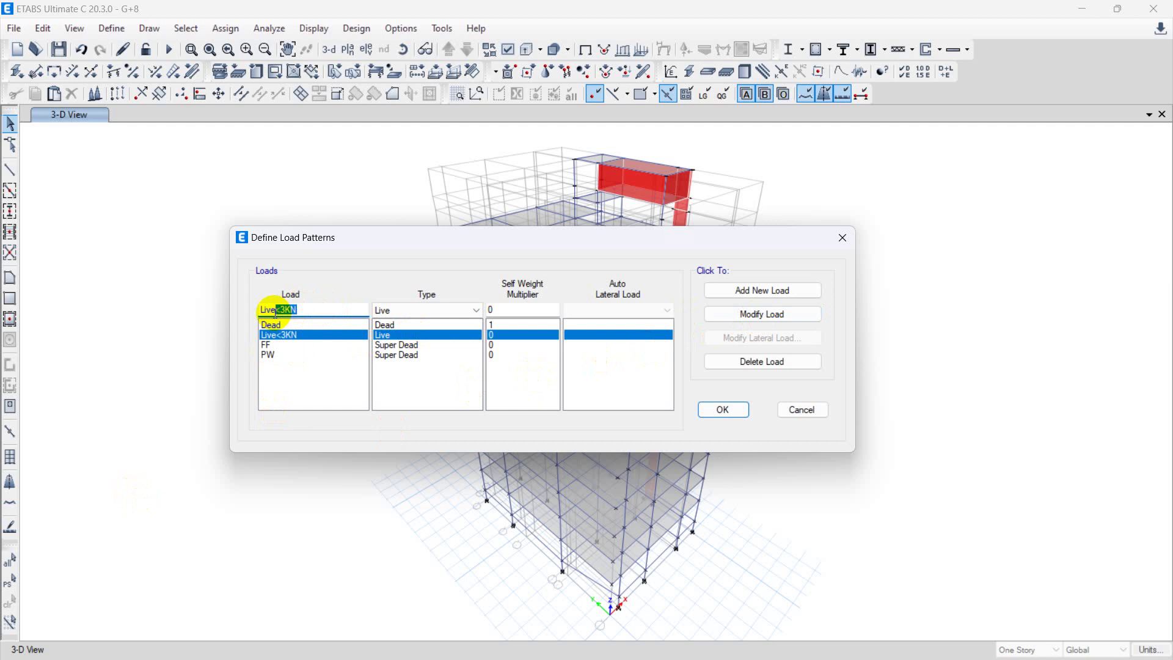
{"action": "type", "text": ">3K"}
{"action": "type", "text": "N"}
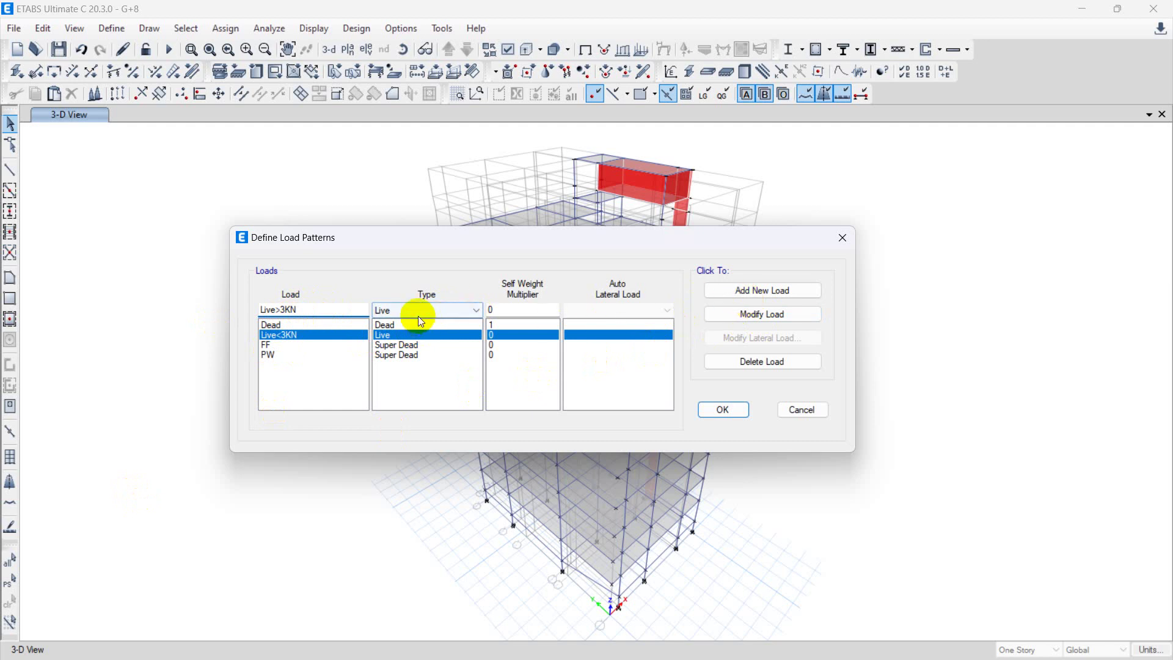
{"action": "left_click", "coordinate": [771, 291]}
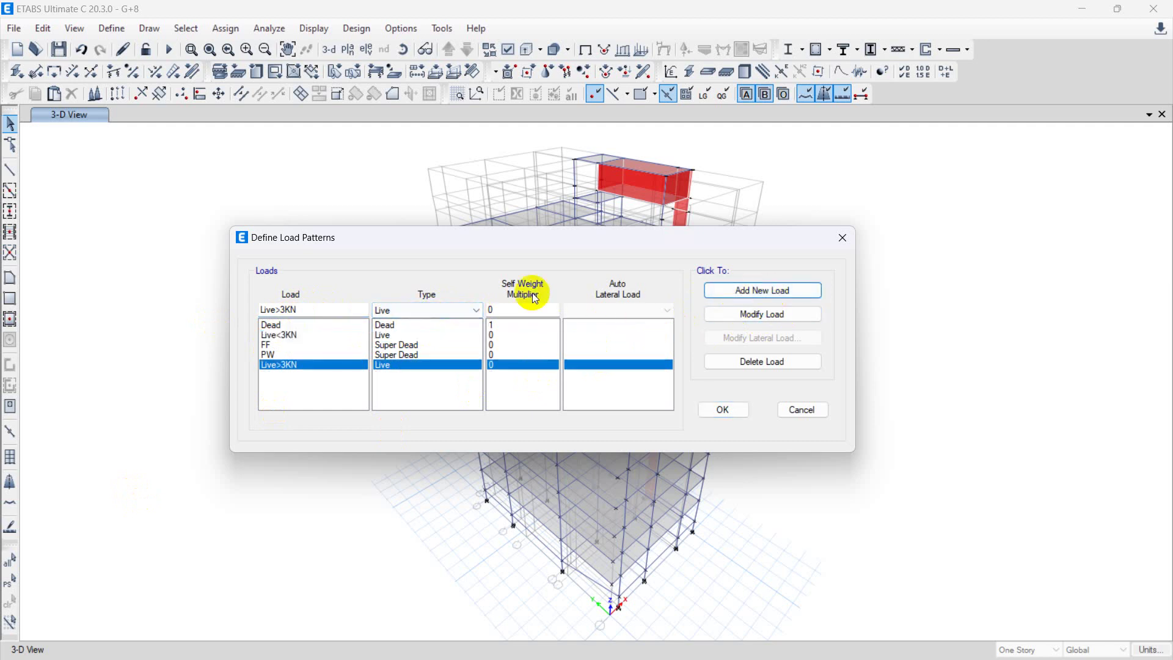
{"action": "left_click", "coordinate": [301, 336]}
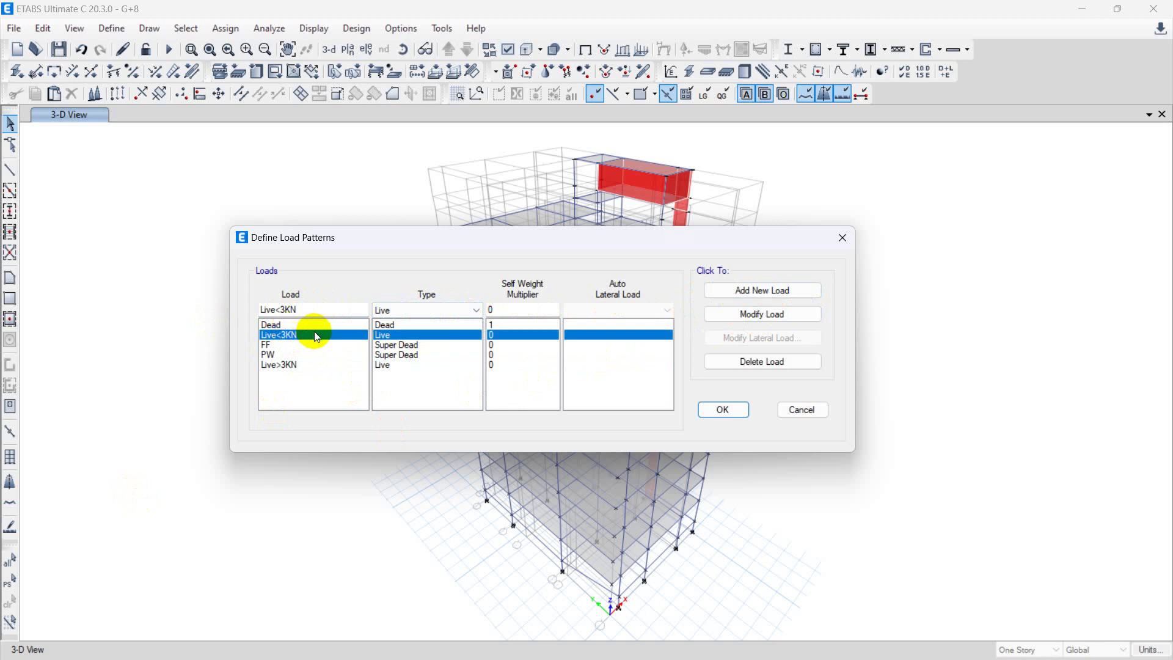
{"action": "left_click", "coordinate": [302, 365]}
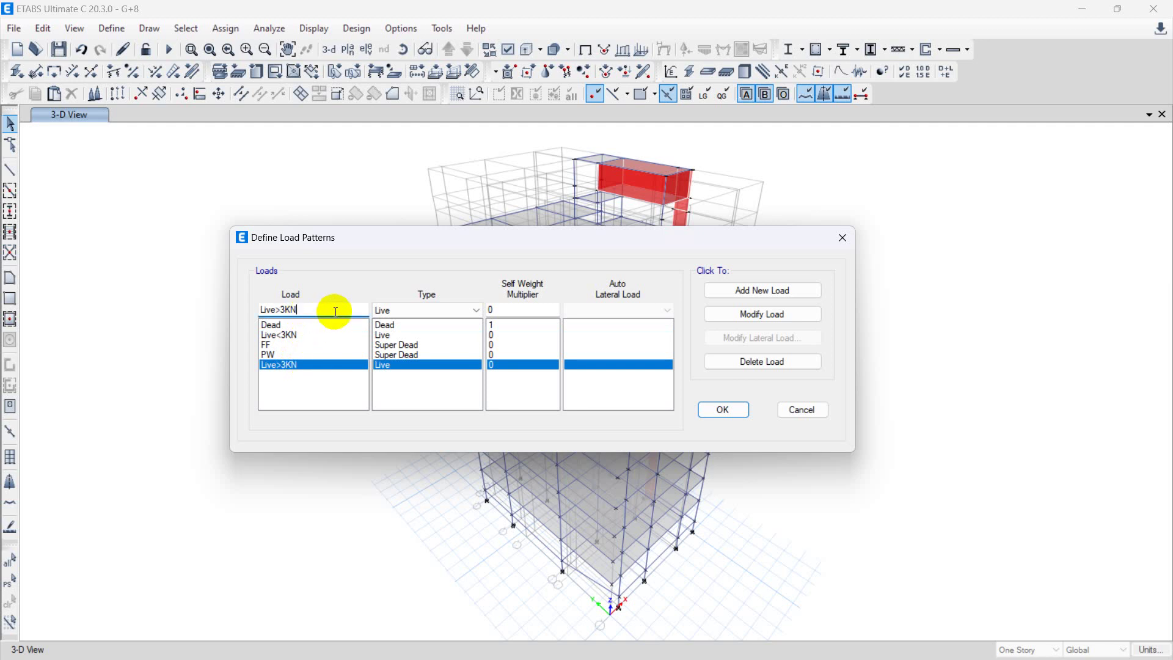
{"action": "double_click", "coordinate": [272, 311]}
Add RL as a Roof Live pattern with self-weight multiplier 0.
{"action": "key", "text": "BackSpace"}
{"action": "type", "text": "RL"}
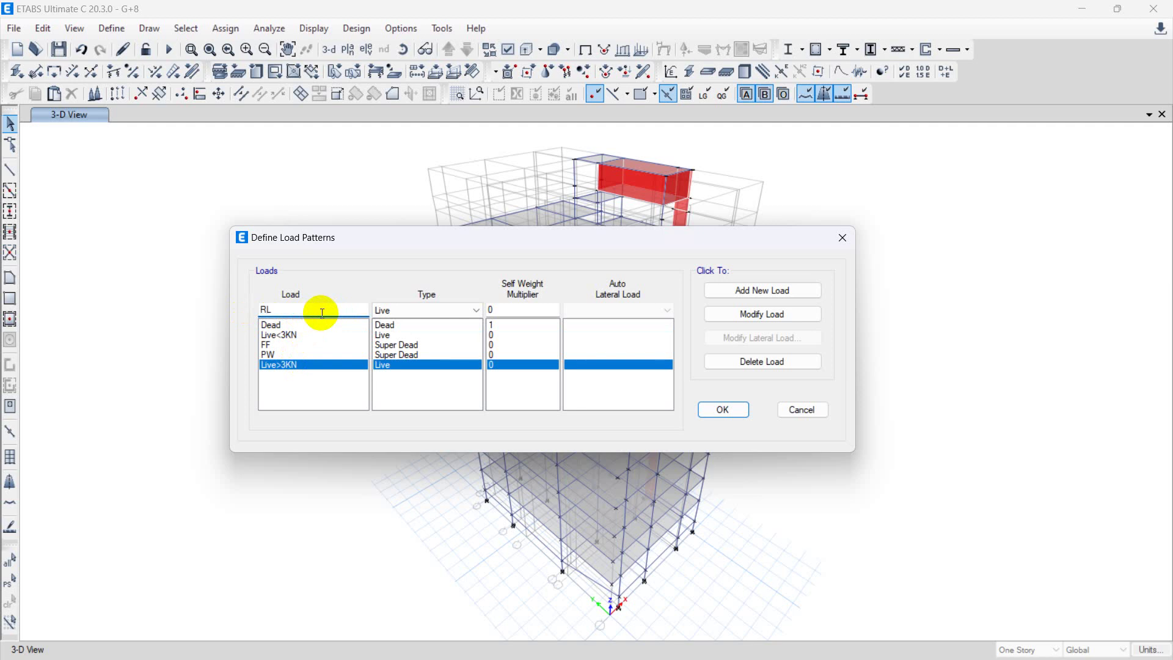
{"action": "left_click", "coordinate": [391, 313]}
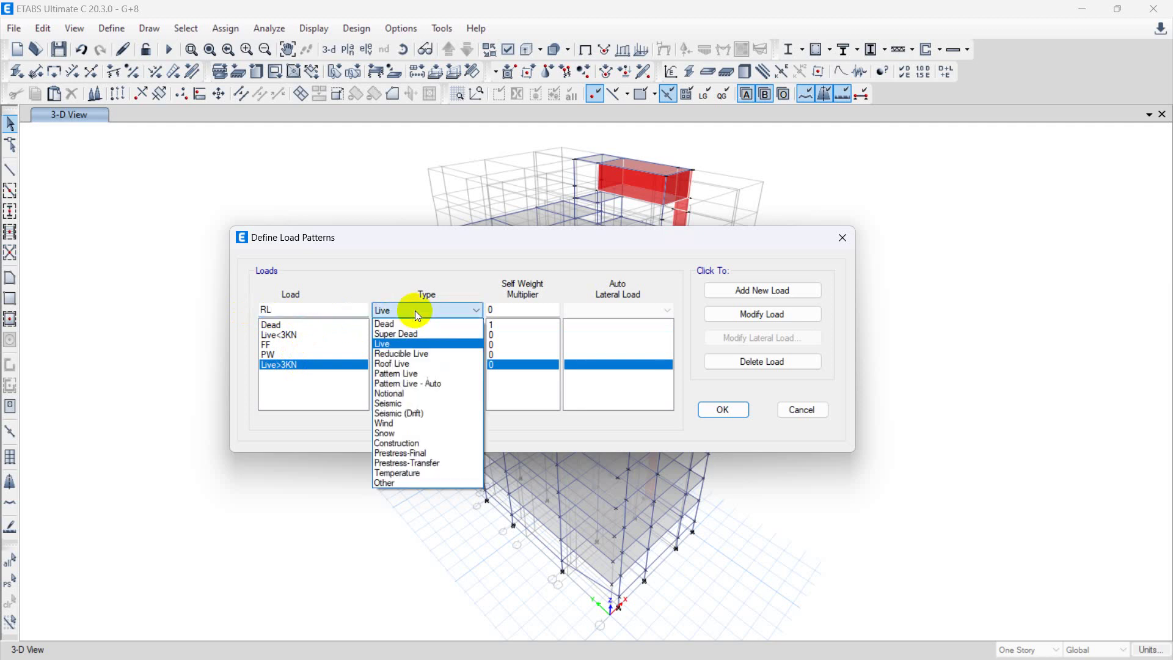
{"action": "left_click", "coordinate": [424, 364]}
{"action": "left_click", "coordinate": [771, 292]}
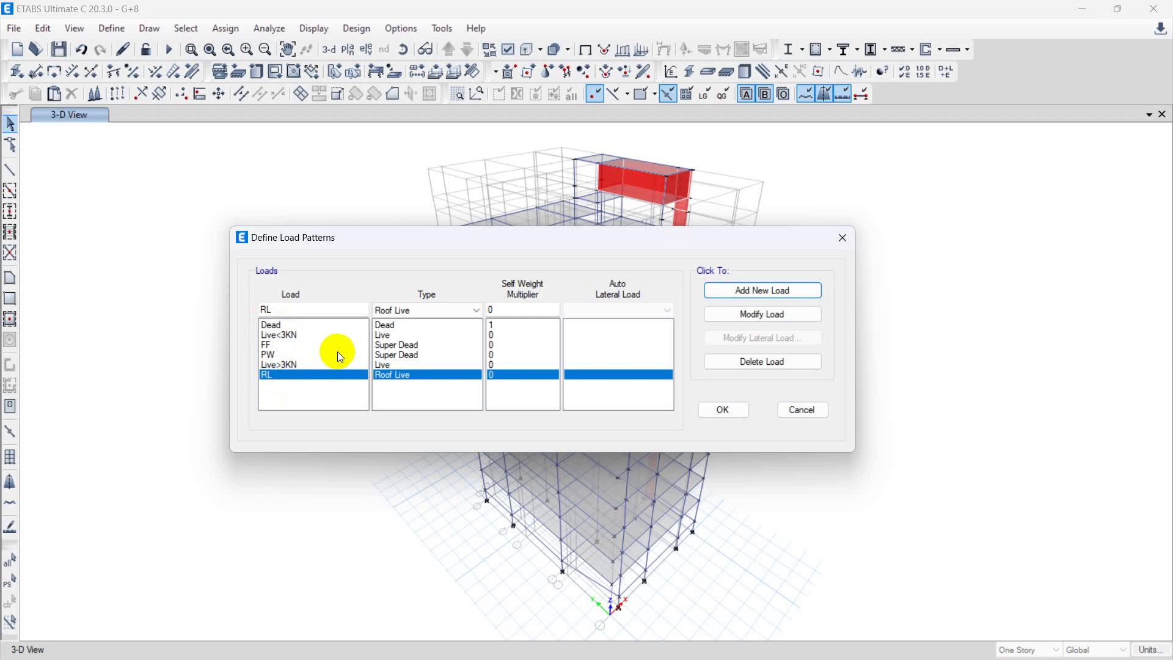
{"action": "double_click", "coordinate": [295, 310]}
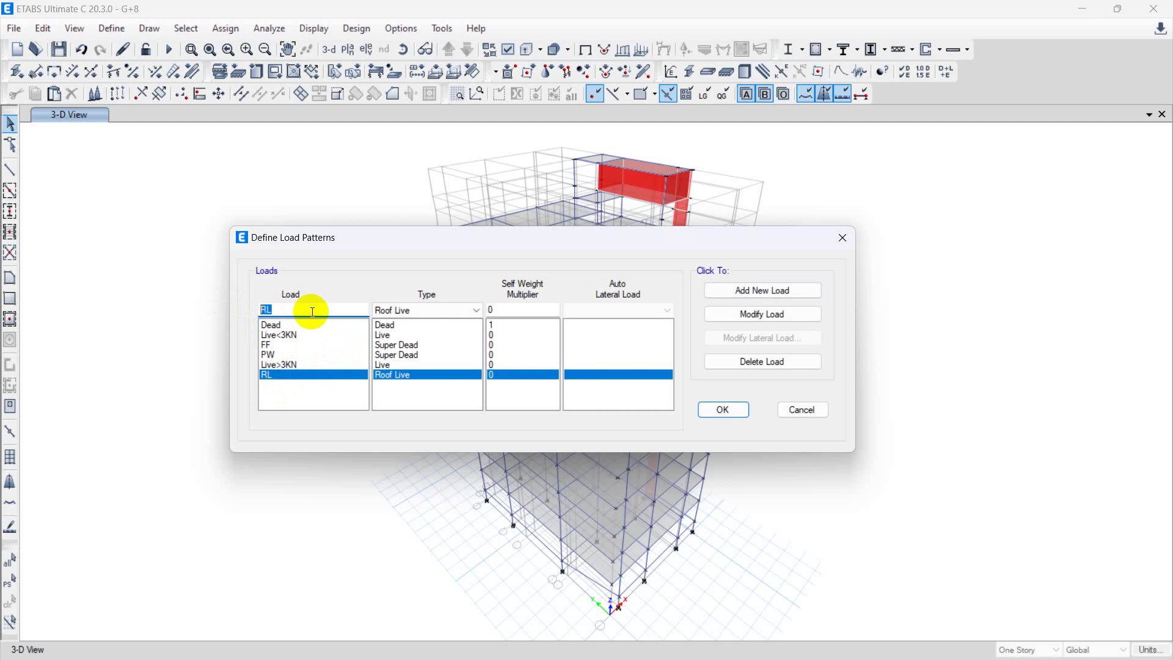
Set up pattern EQX as Seismic, multiplier 0, with ASCE 7-05 auto lateral load.
{"action": "type", "text": "EQ"}
{"action": "type", "text": "X"}
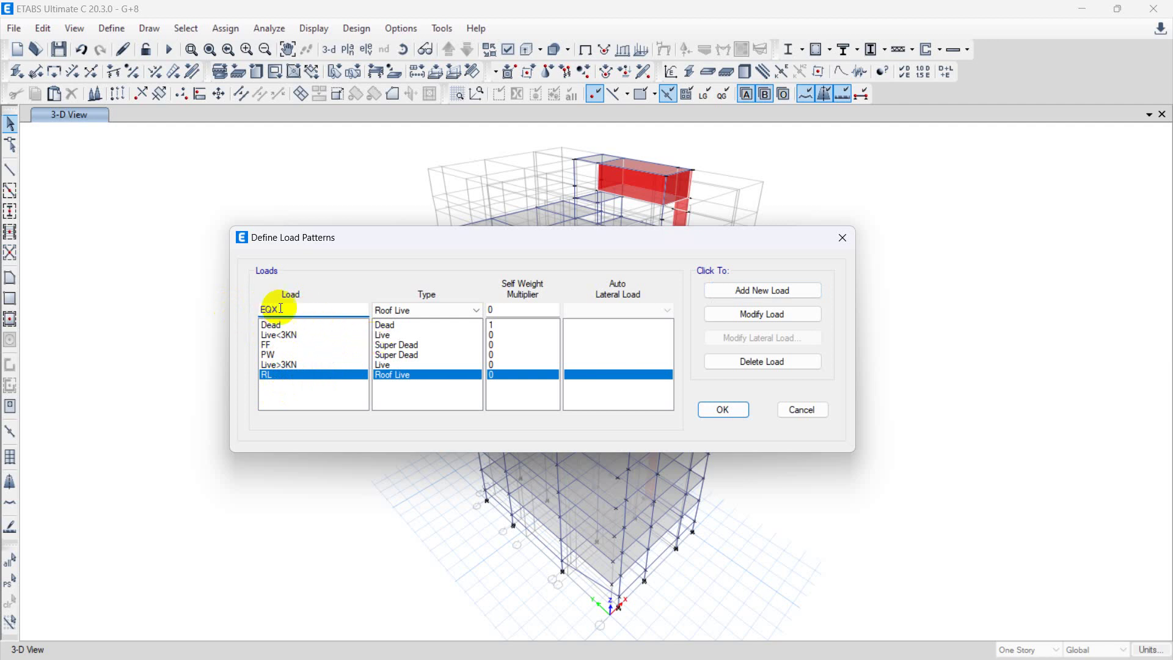
{"action": "left_click", "coordinate": [290, 309]}
{"action": "left_click", "coordinate": [409, 311]}
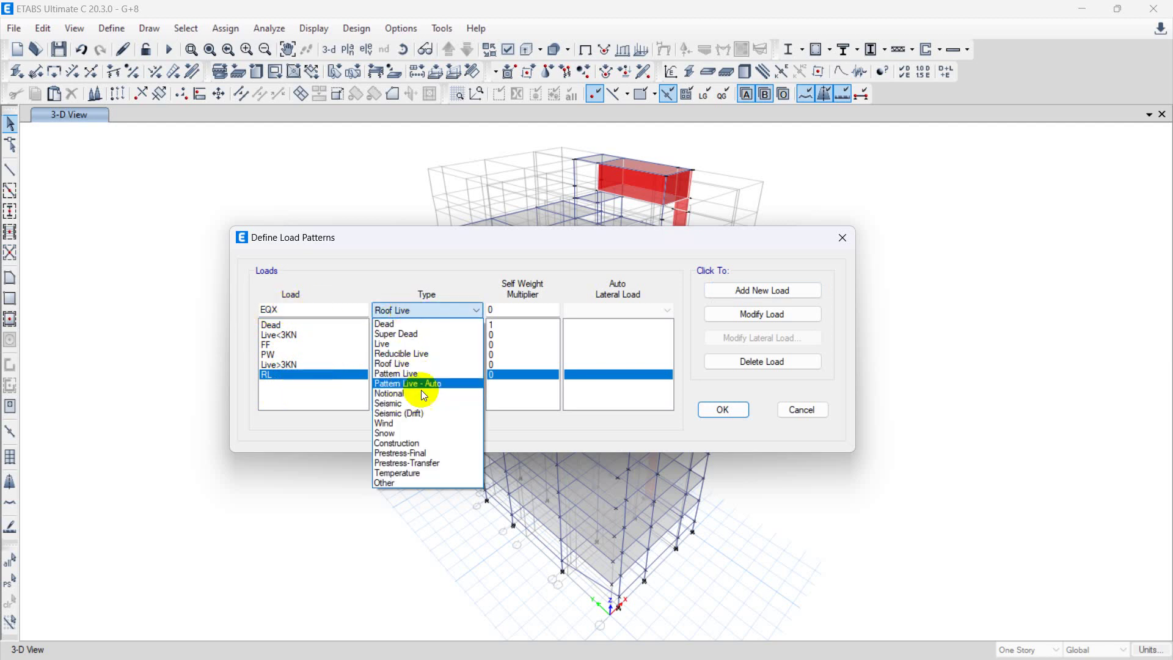
{"action": "left_click", "coordinate": [406, 401]}
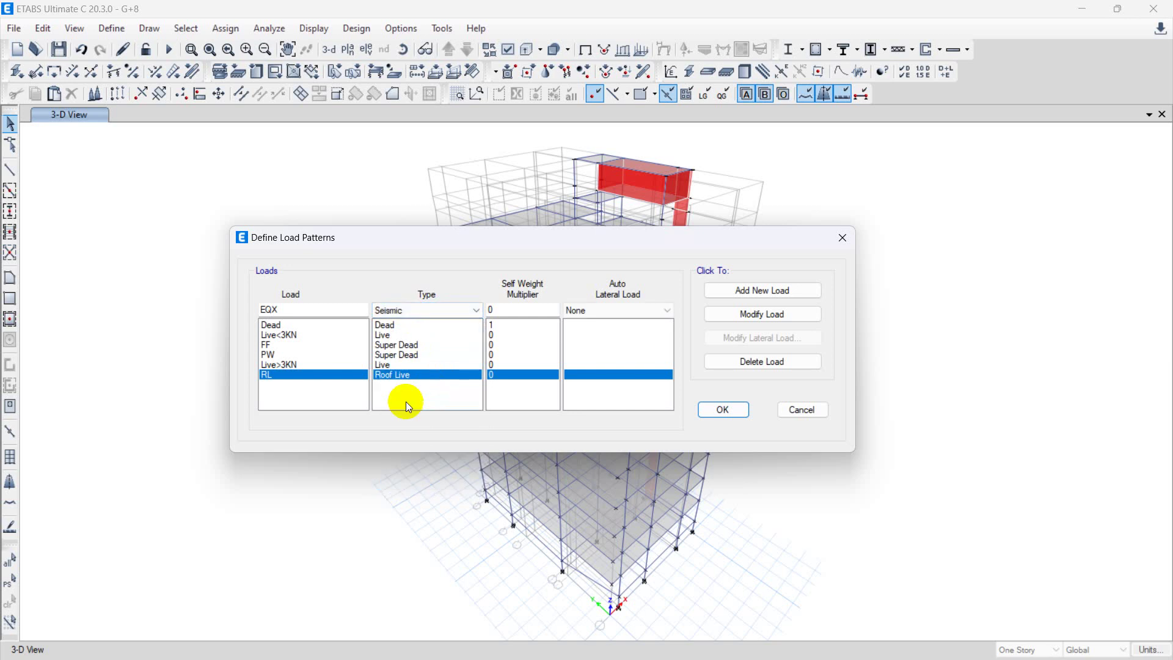
{"action": "left_click", "coordinate": [601, 317]}
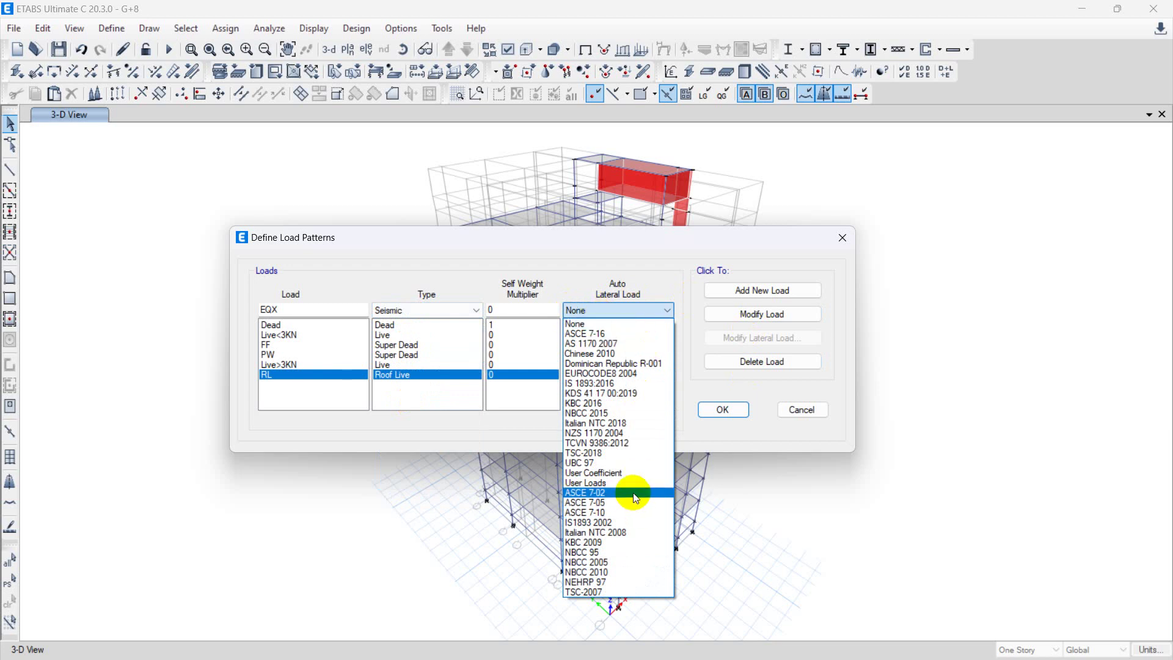
{"action": "left_click", "coordinate": [614, 503]}
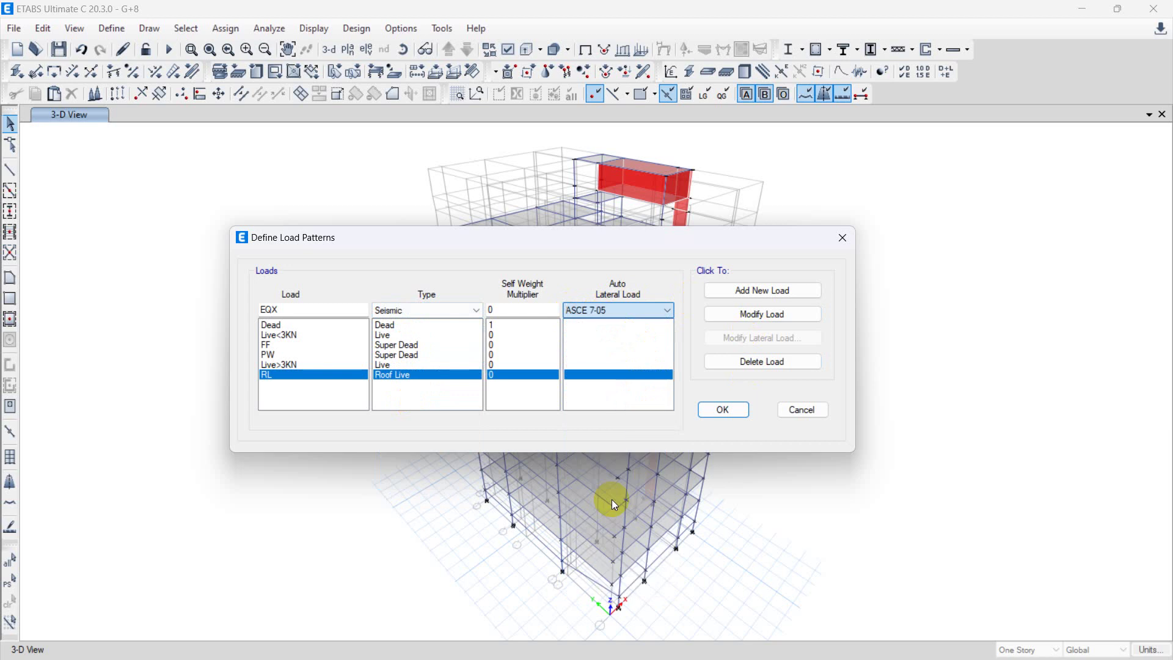
{"action": "left_click", "coordinate": [621, 312]}
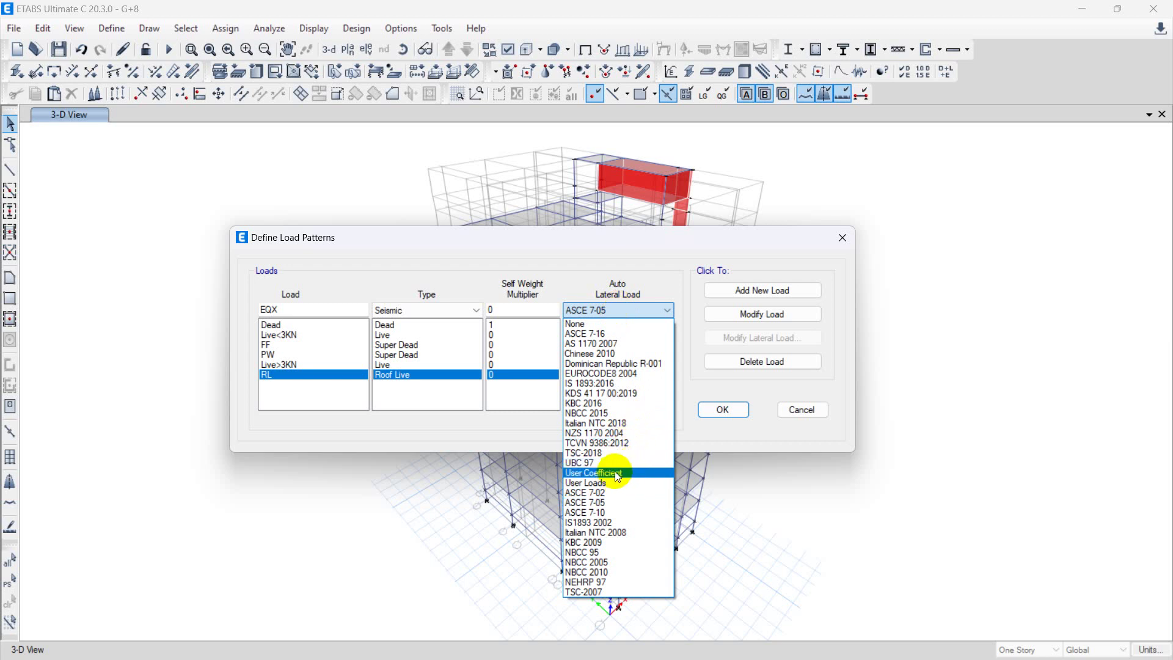
{"action": "left_click", "coordinate": [620, 499]}
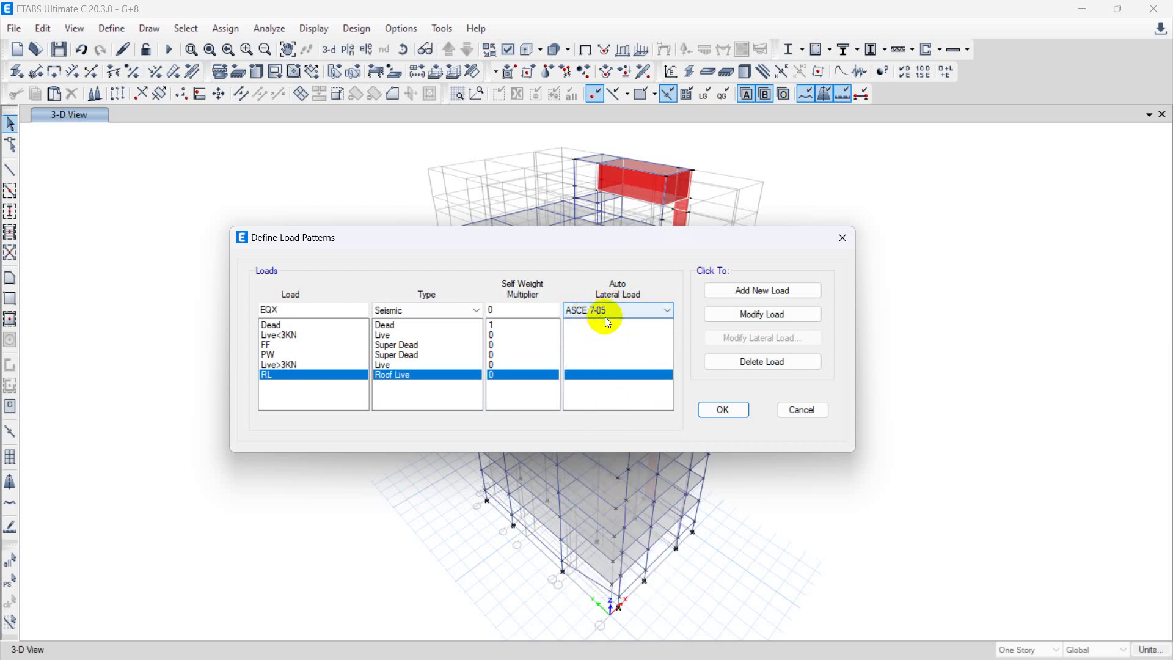
Add EQX, then add EQY as a second ASCE 7-05 seismic pattern.
{"action": "left_click", "coordinate": [750, 292]}
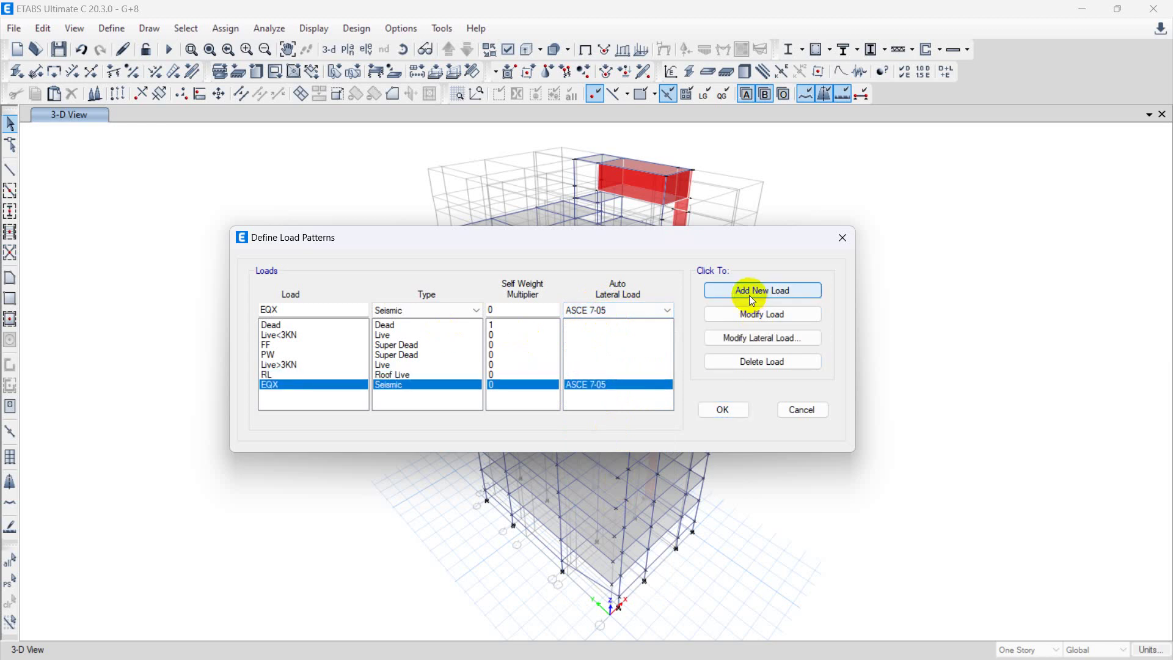
{"action": "left_click", "coordinate": [292, 312]}
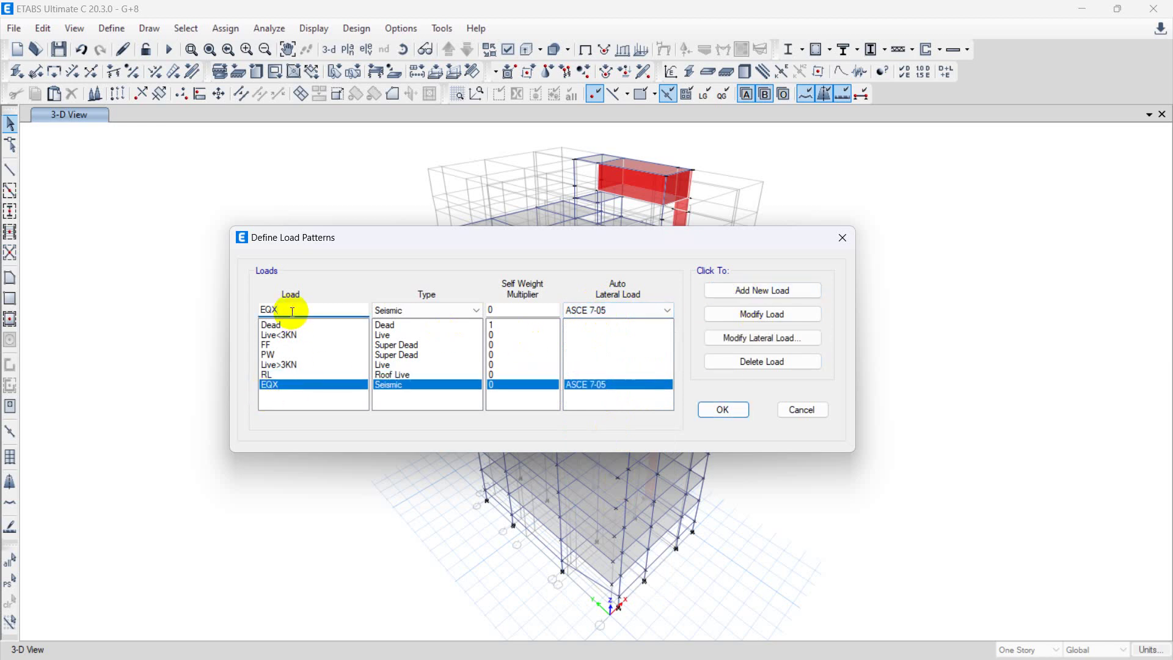
{"action": "key", "text": "BackSpace"}
{"action": "type", "text": "Y"}
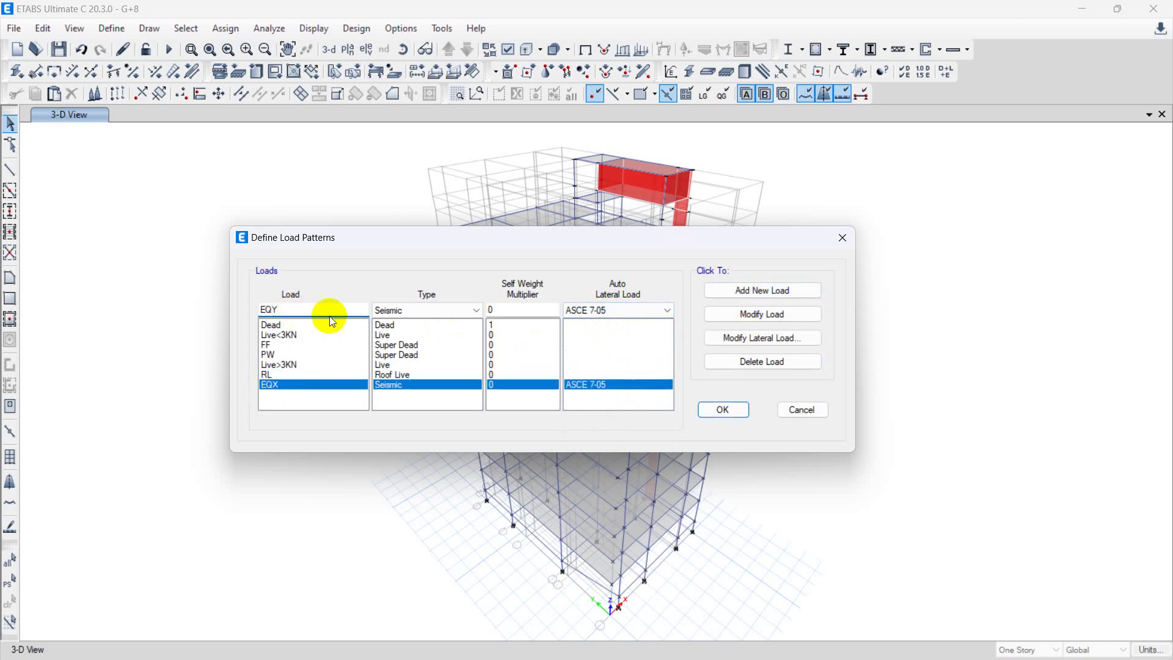
{"action": "left_click", "coordinate": [764, 292]}
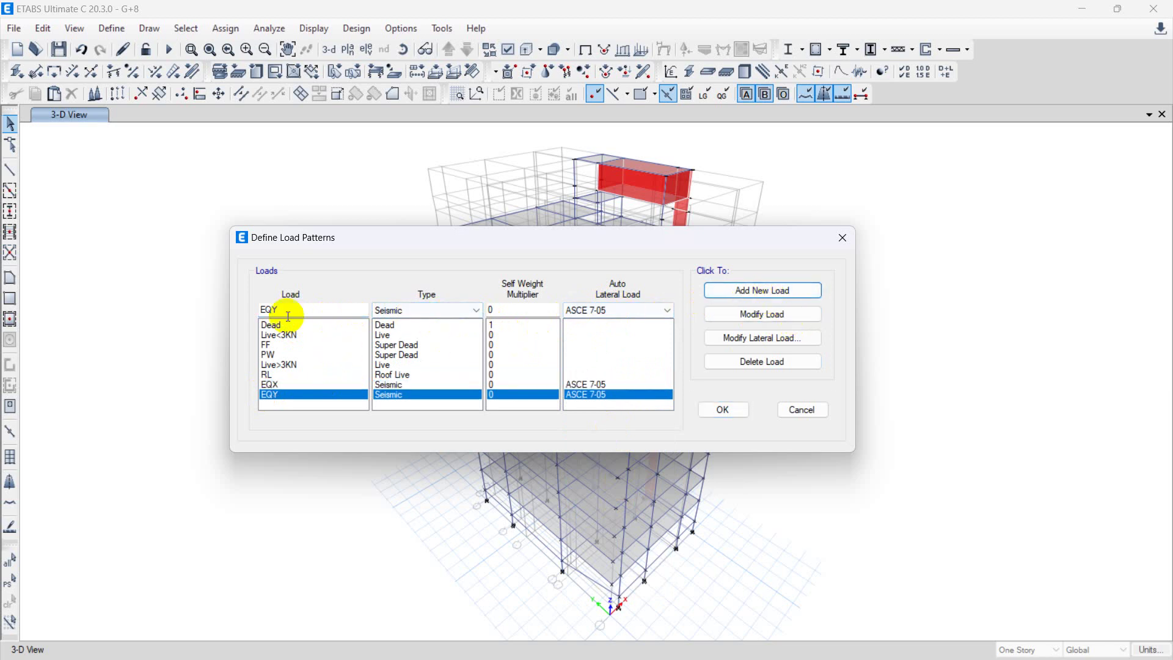
Replace the load name with W for the wind pattern.
{"action": "left_click_drag", "start_coordinate": [278, 310], "coordinate": [222, 309]}
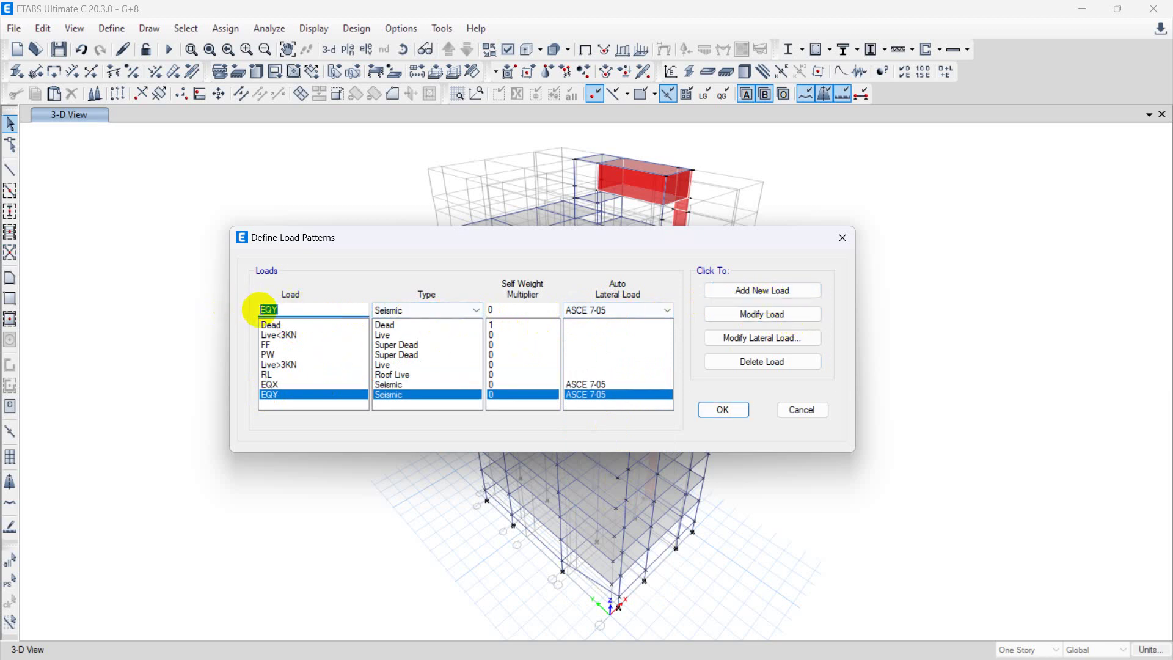
{"action": "key", "text": "BackSpace"}
{"action": "type", "text": "W"}
Define pattern W as type Wind, self-weight multiplier 0, with ASCE 7-05 auto lateral load, and add it.
{"action": "double_click", "coordinate": [269, 309]}
{"action": "left_click", "coordinate": [278, 309]}
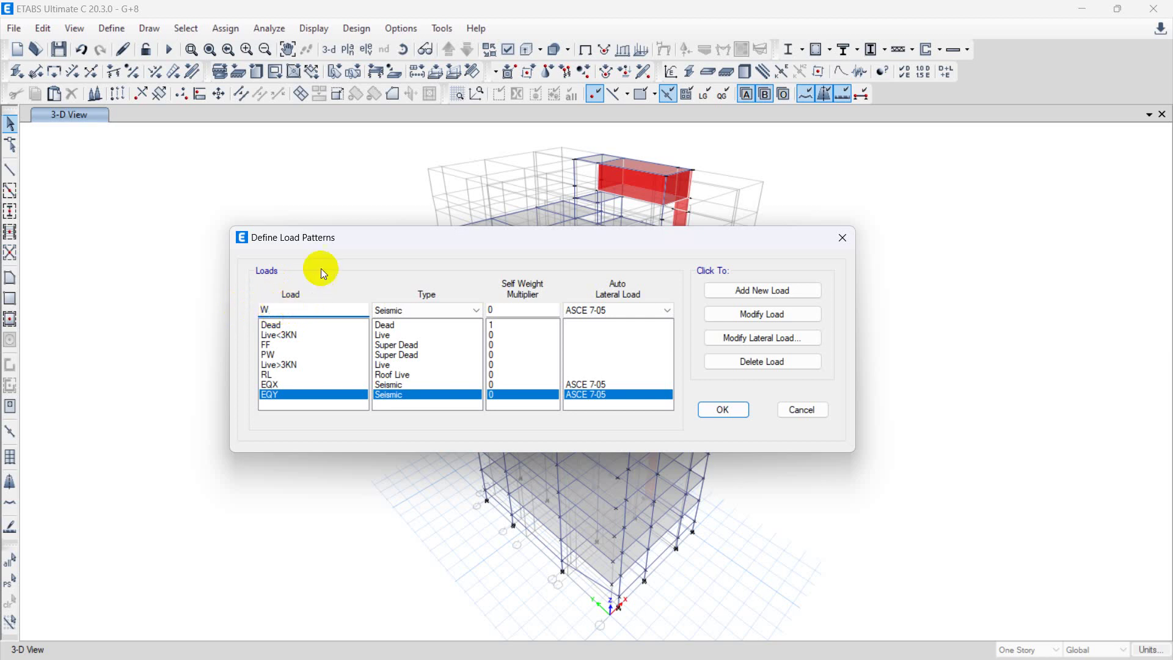
{"action": "left_click_drag", "start_coordinate": [324, 244], "coordinate": [320, 236]}
{"action": "left_click", "coordinate": [405, 303]}
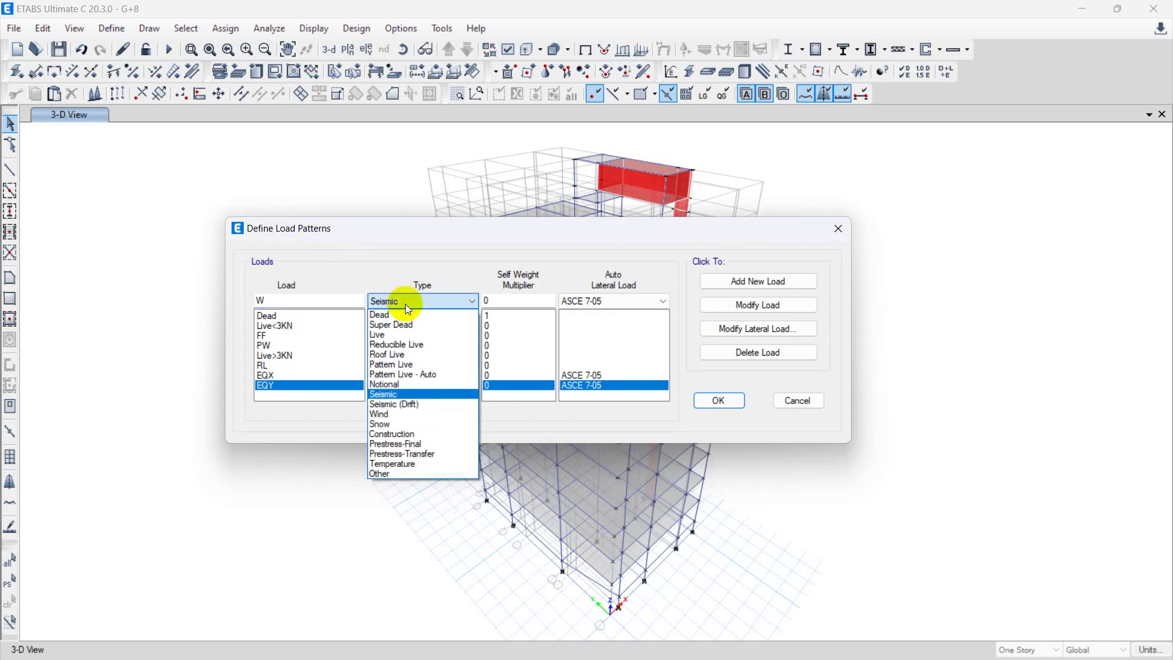
{"action": "left_click", "coordinate": [416, 413]}
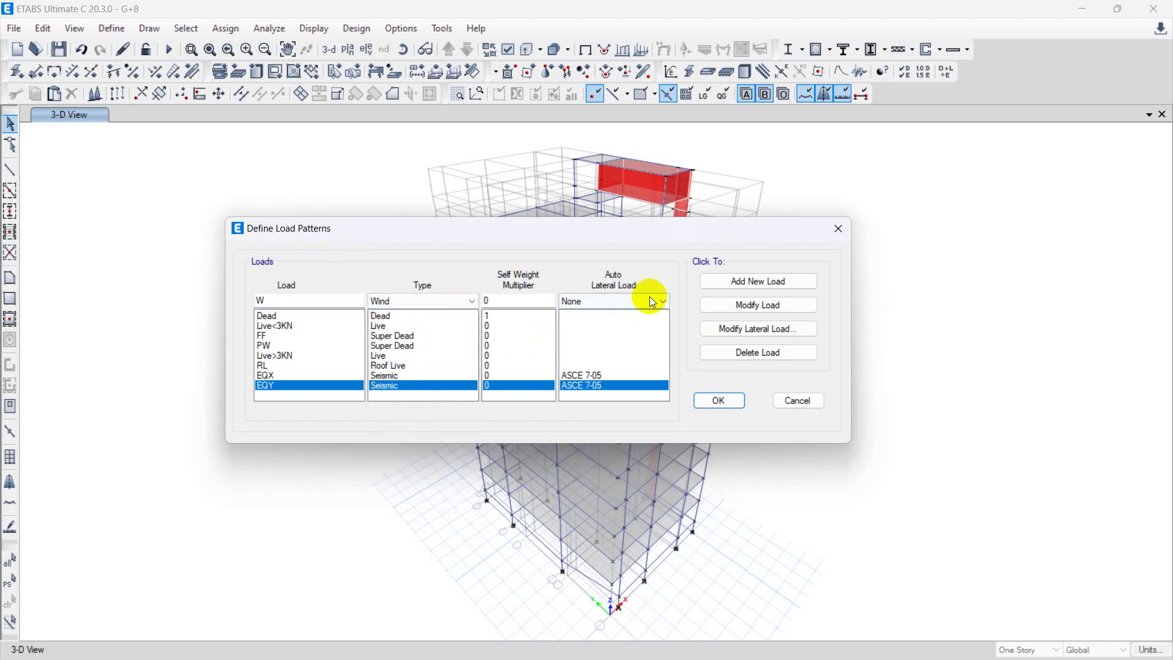
{"action": "left_click", "coordinate": [616, 301]}
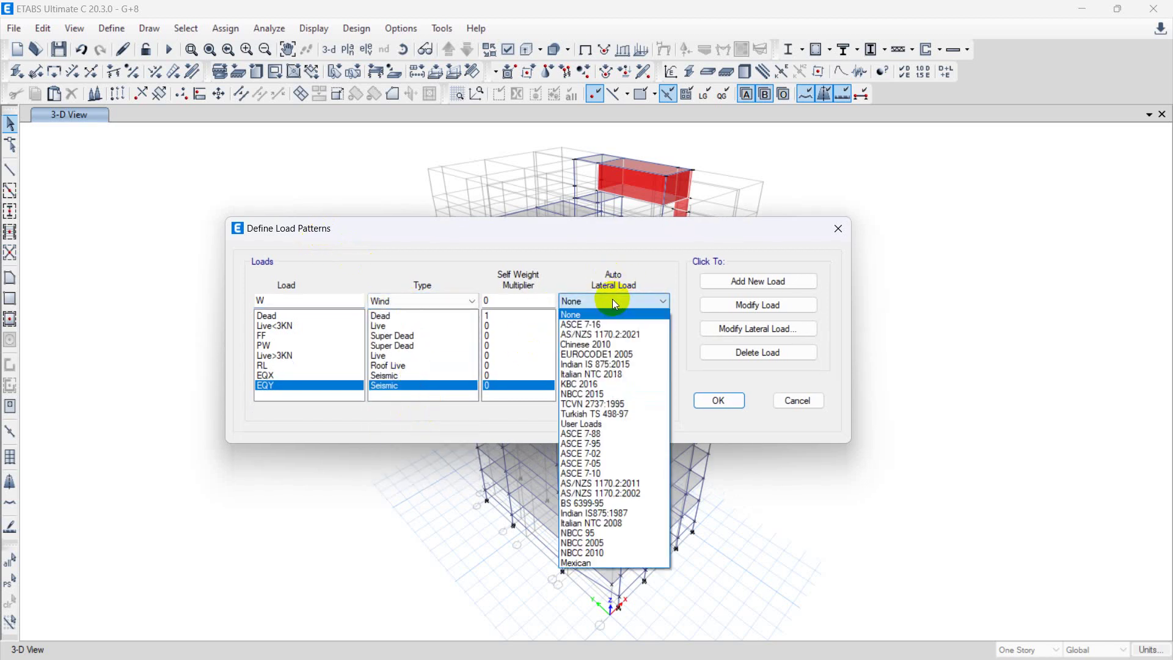
{"action": "left_click", "coordinate": [614, 461]}
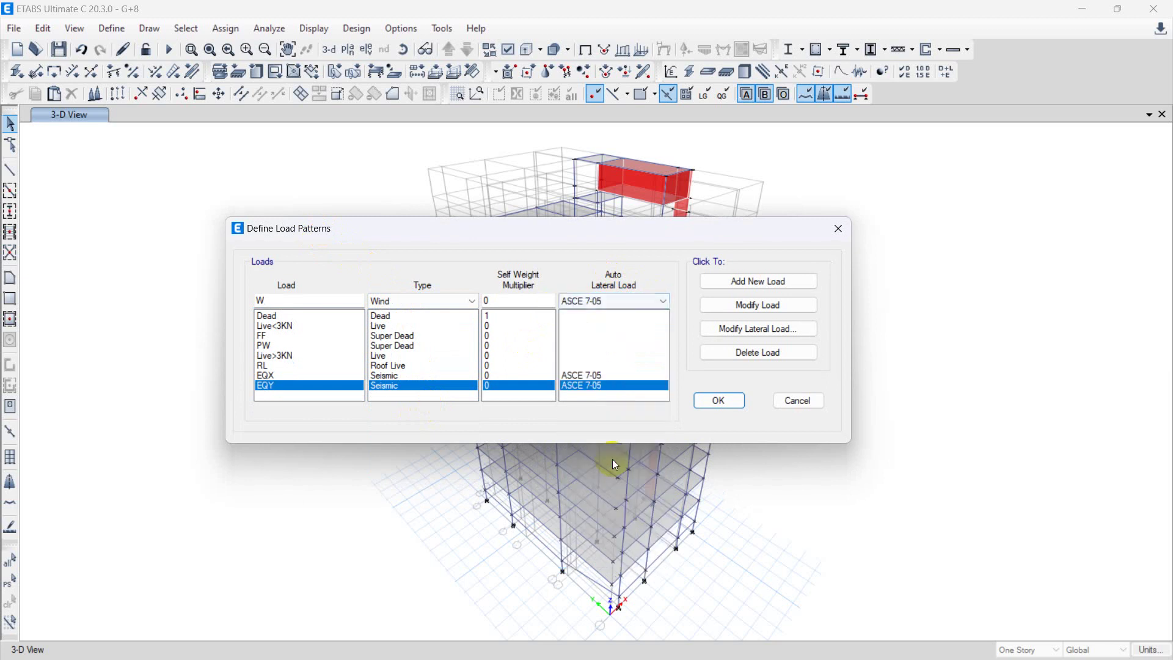
{"action": "left_click", "coordinate": [754, 283]}
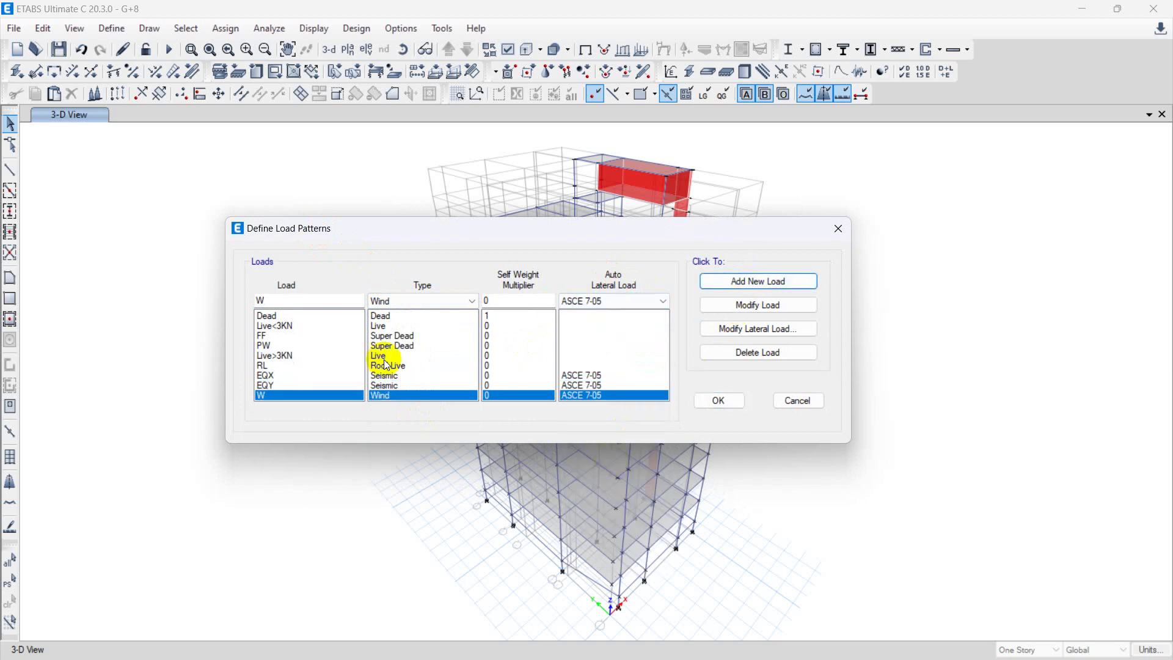
{"action": "left_click", "coordinate": [756, 306]}
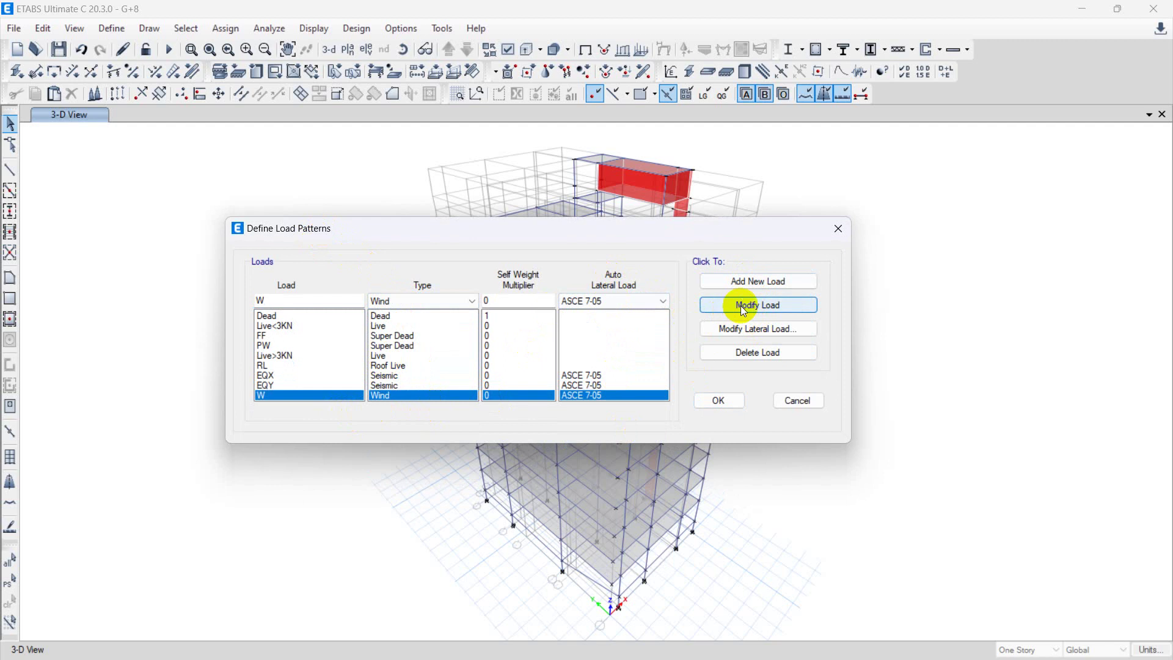
{"action": "left_click", "coordinate": [748, 328]}
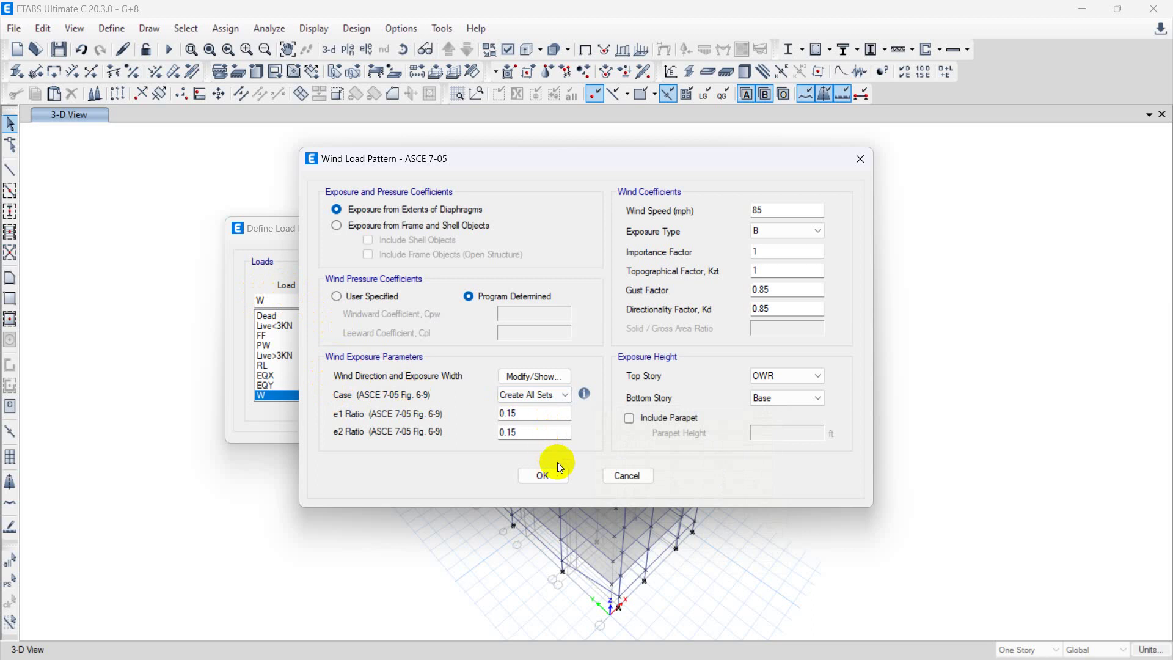
{"action": "left_click", "coordinate": [559, 478]}
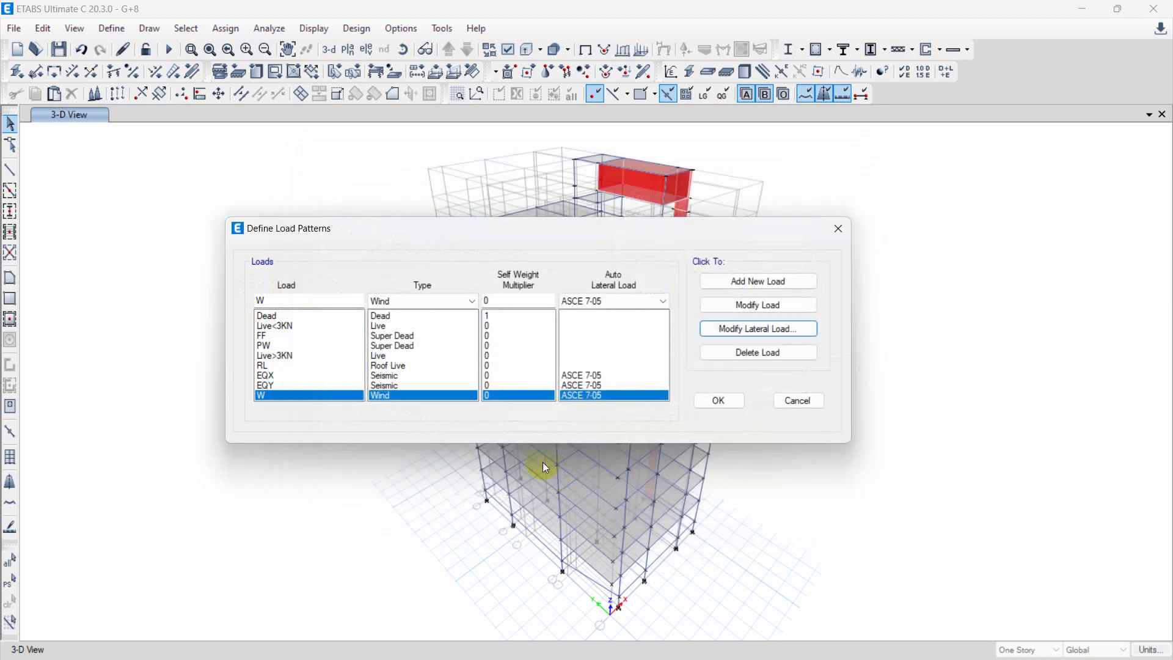
{"action": "left_click", "coordinate": [280, 395]}
{"action": "left_click", "coordinate": [288, 375]}
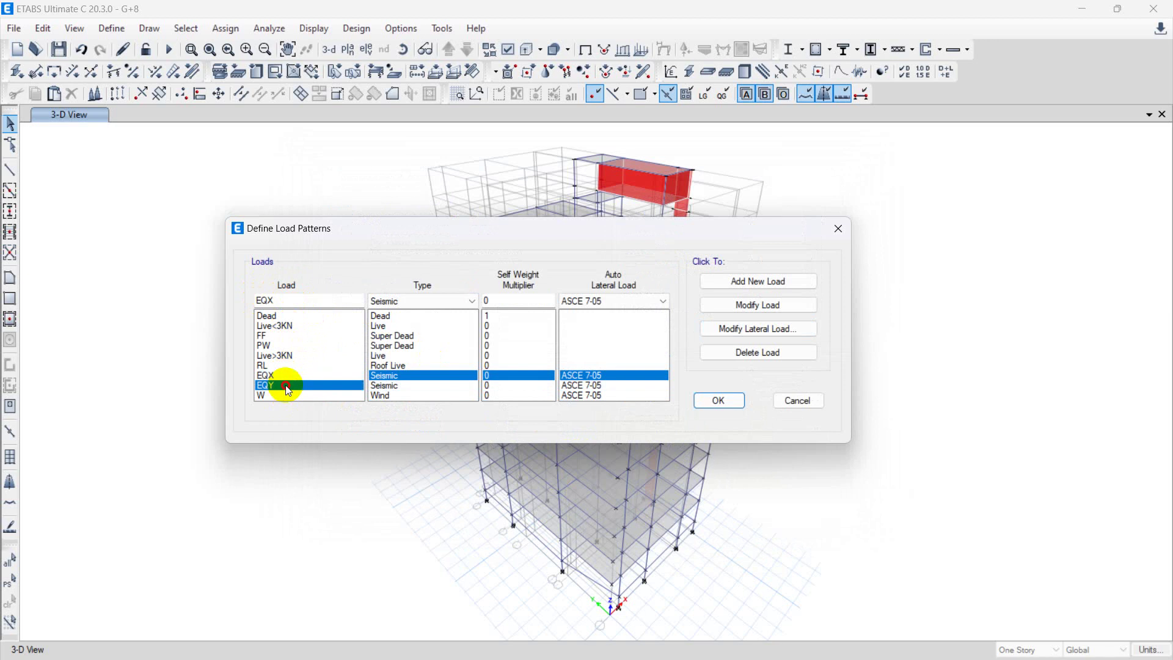
{"action": "left_click", "coordinate": [276, 395]}
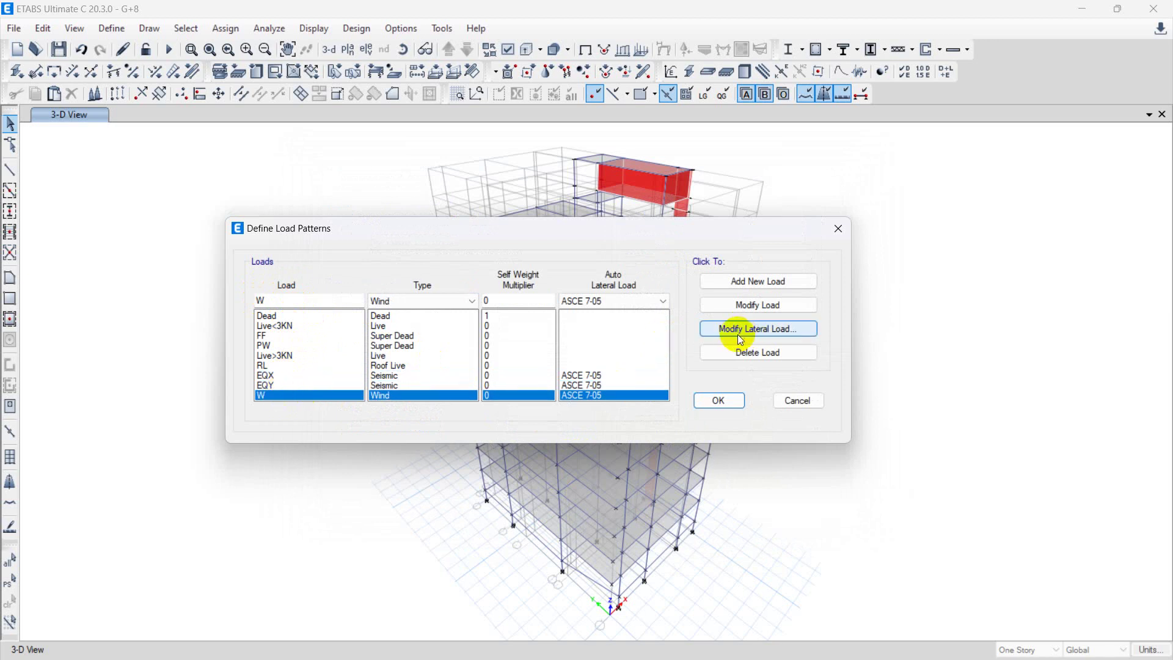
{"action": "left_click", "coordinate": [299, 375]}
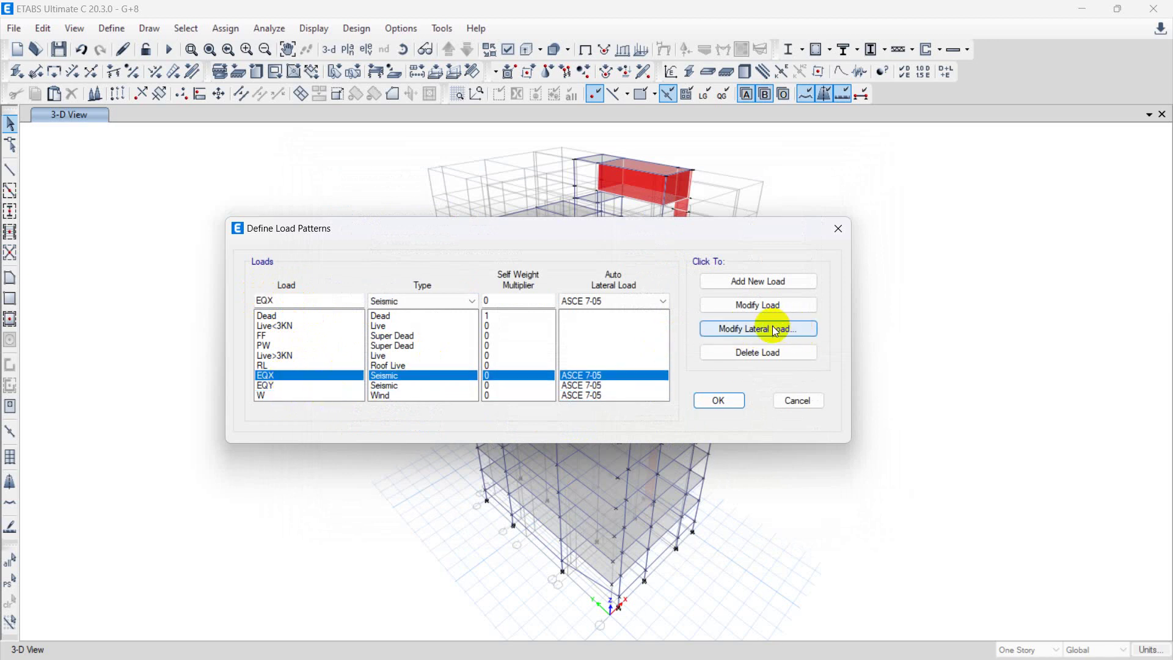
{"action": "left_click", "coordinate": [272, 316]}
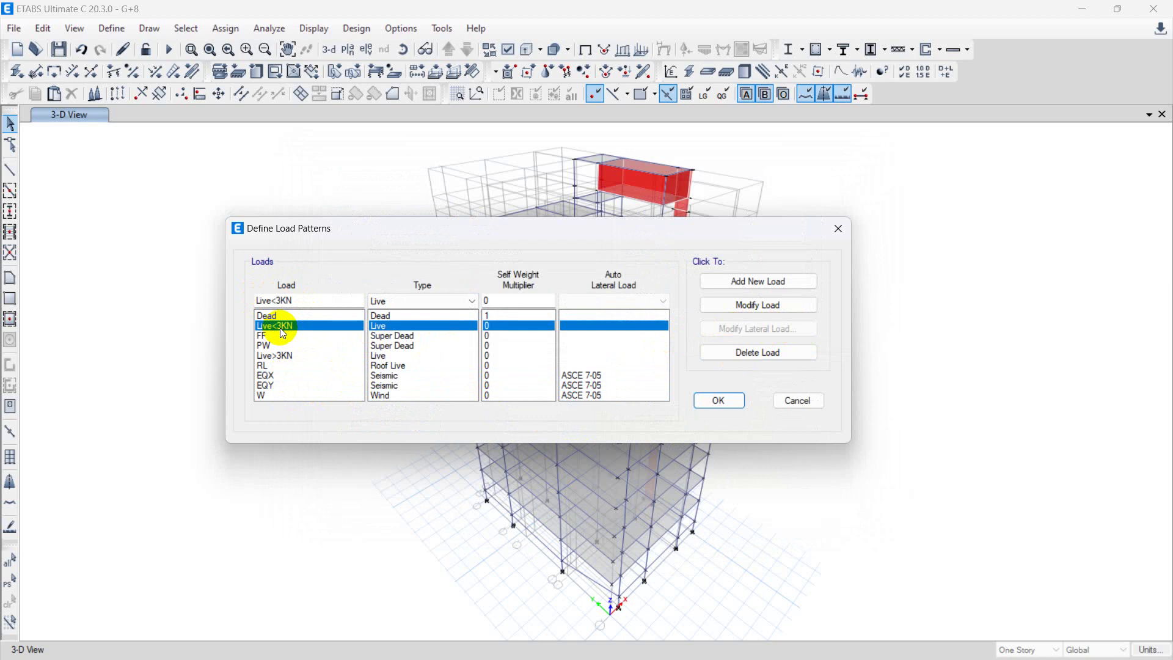
{"action": "left_click", "coordinate": [281, 336]}
{"action": "left_click", "coordinate": [278, 355]}
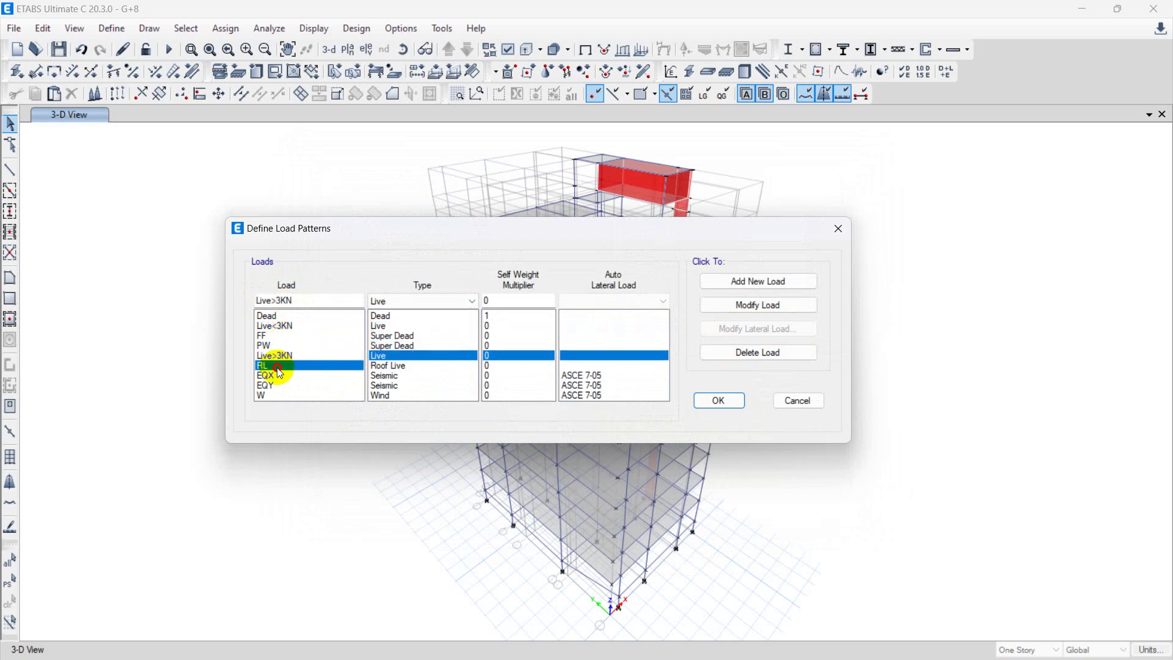
{"action": "left_click", "coordinate": [280, 375]}
{"action": "left_click", "coordinate": [274, 386]}
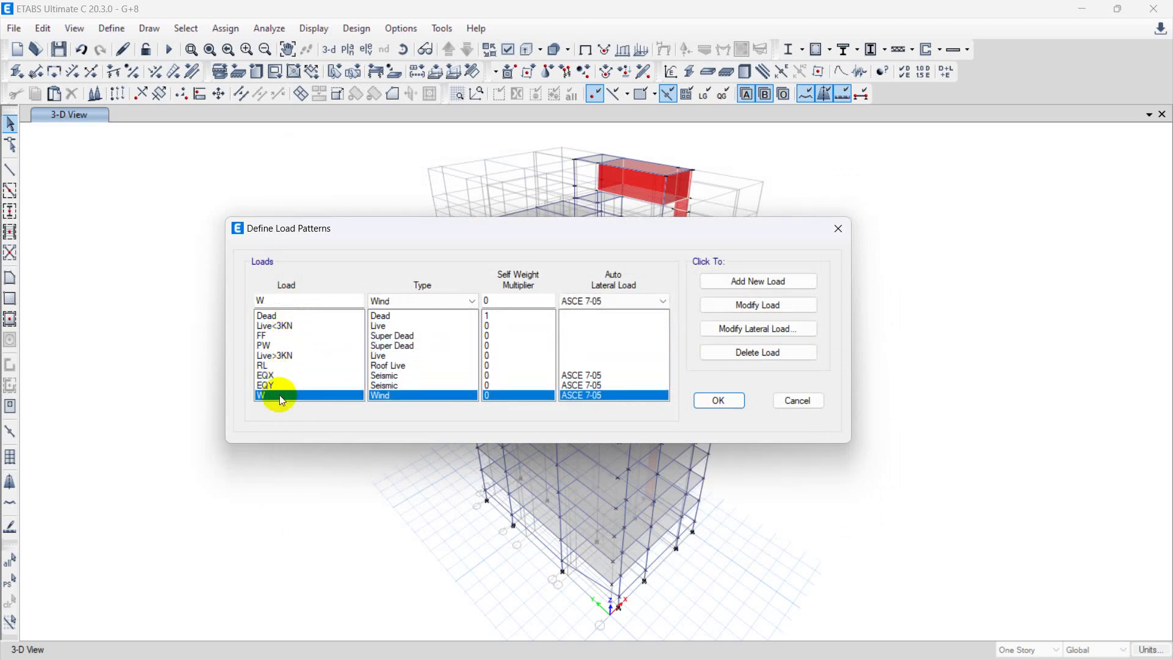